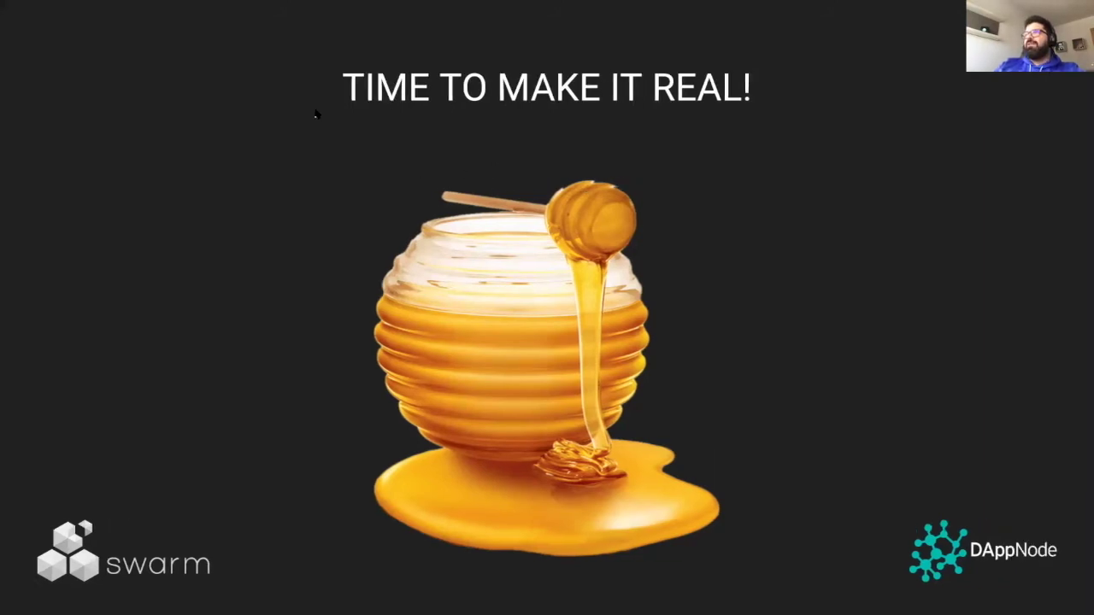
- Exit the full-screen slideshow back to the Slides editor on the 'TIME TO MAKE IT REAL!' slide
key(Escape)
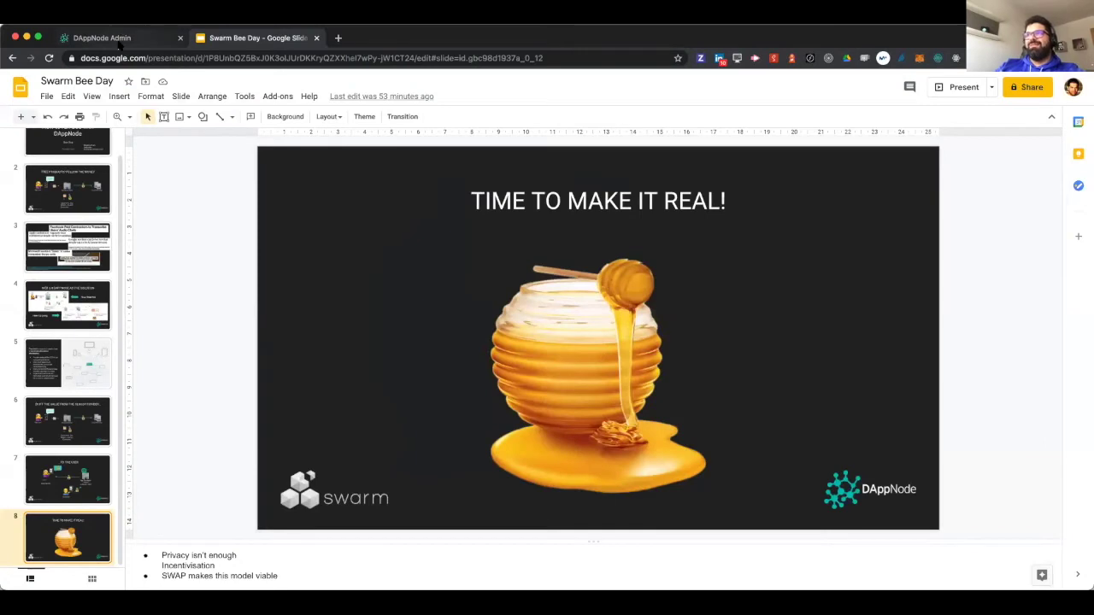
- Switch to the DAppNode Admin browser tab showing the DAppStore catalogue
click(102, 38)
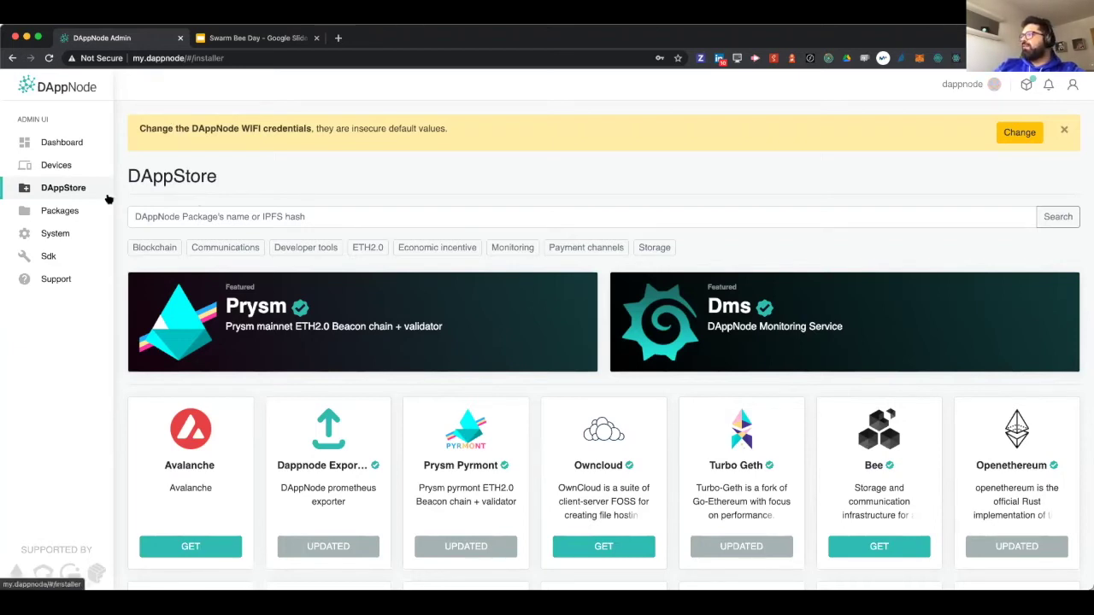
click(51, 140)
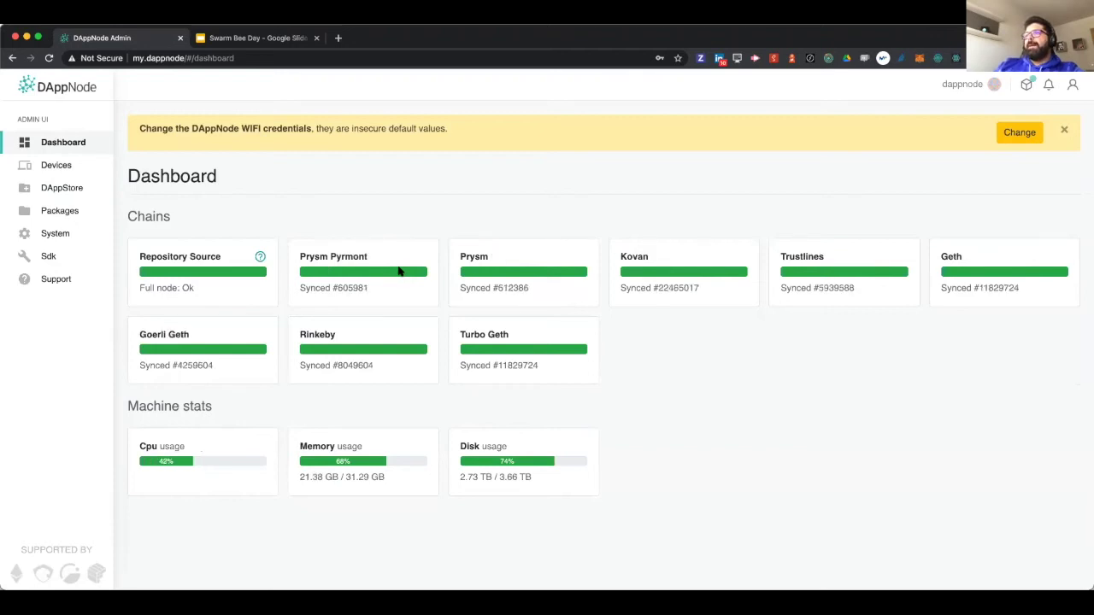
click(73, 168)
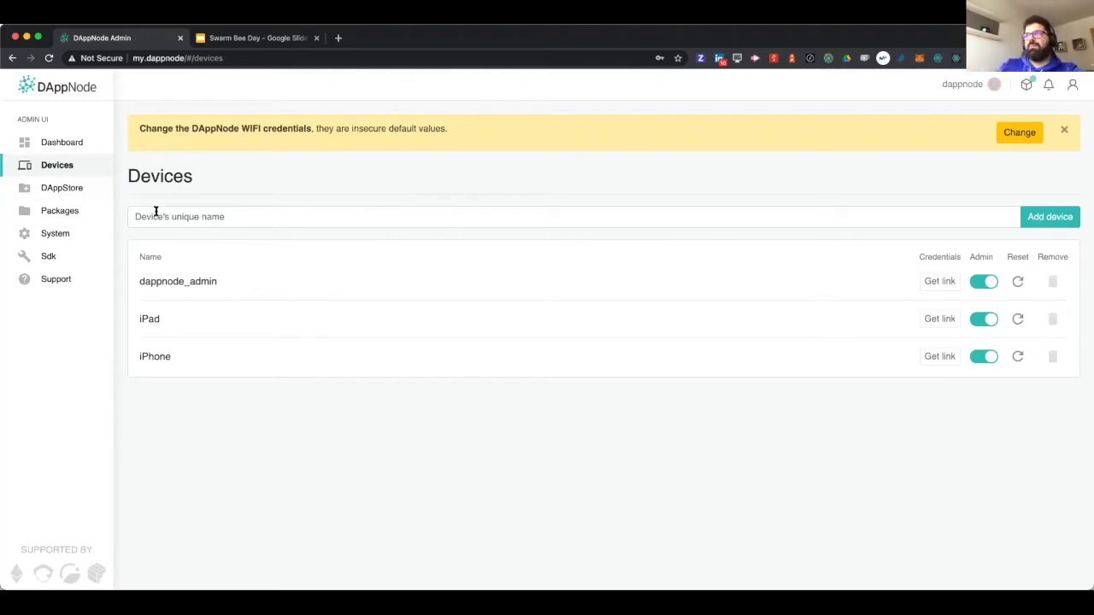
click(77, 191)
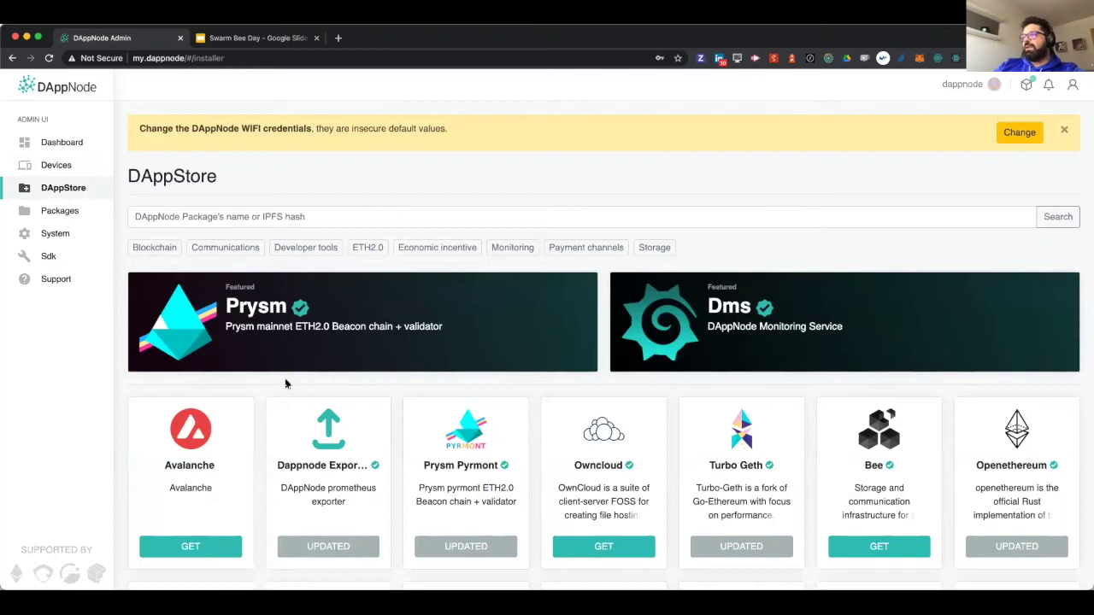
scroll(287, 384, down, 5)
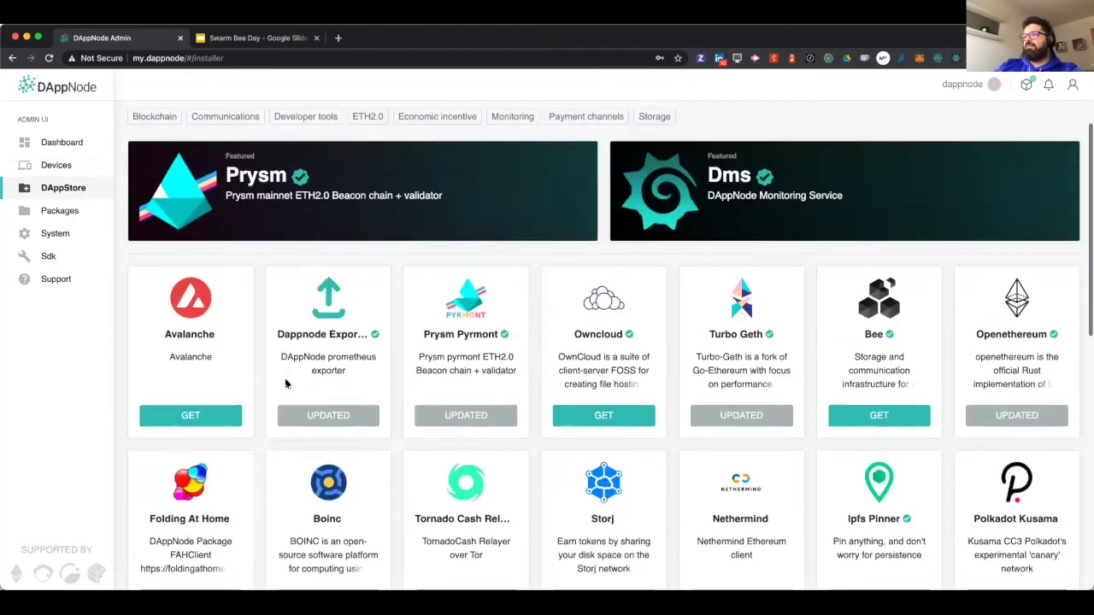
scroll(286, 384, down, 6)
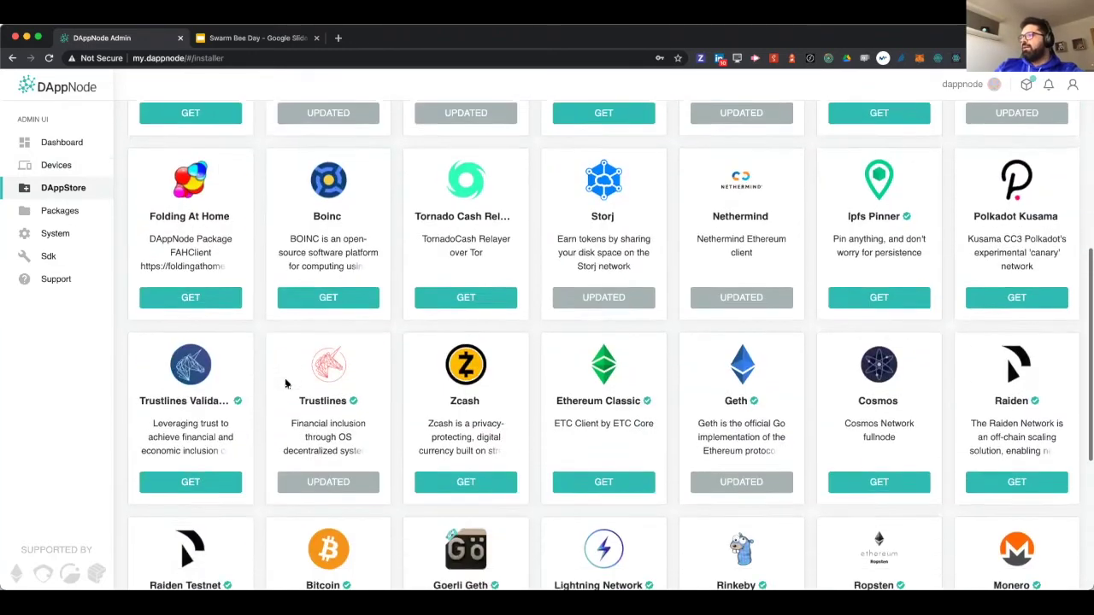
scroll(286, 383, up, 9)
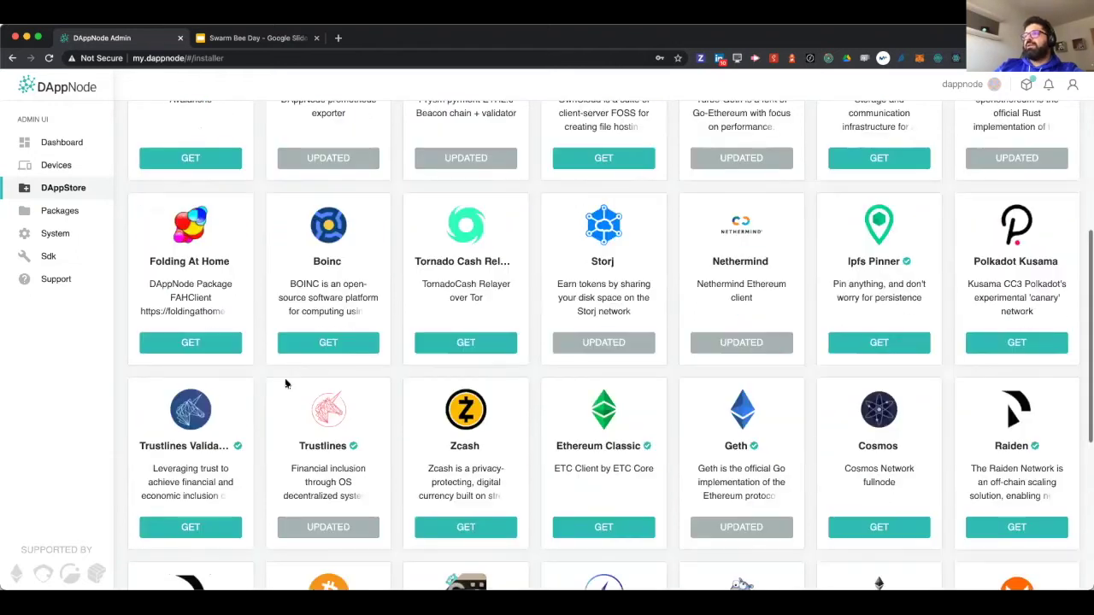
scroll(286, 383, up, 2)
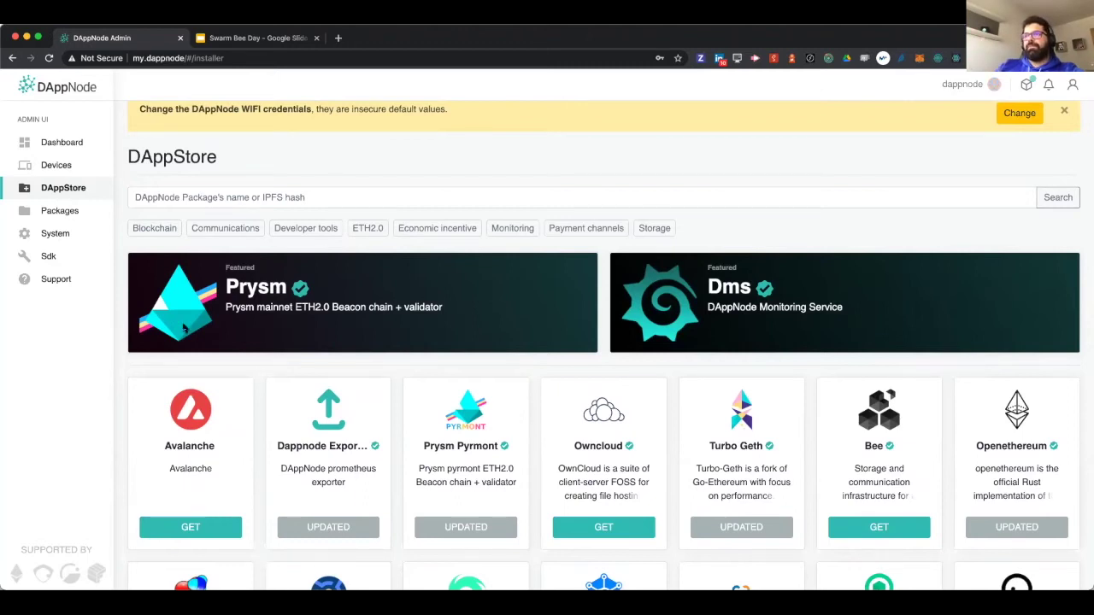
click(86, 211)
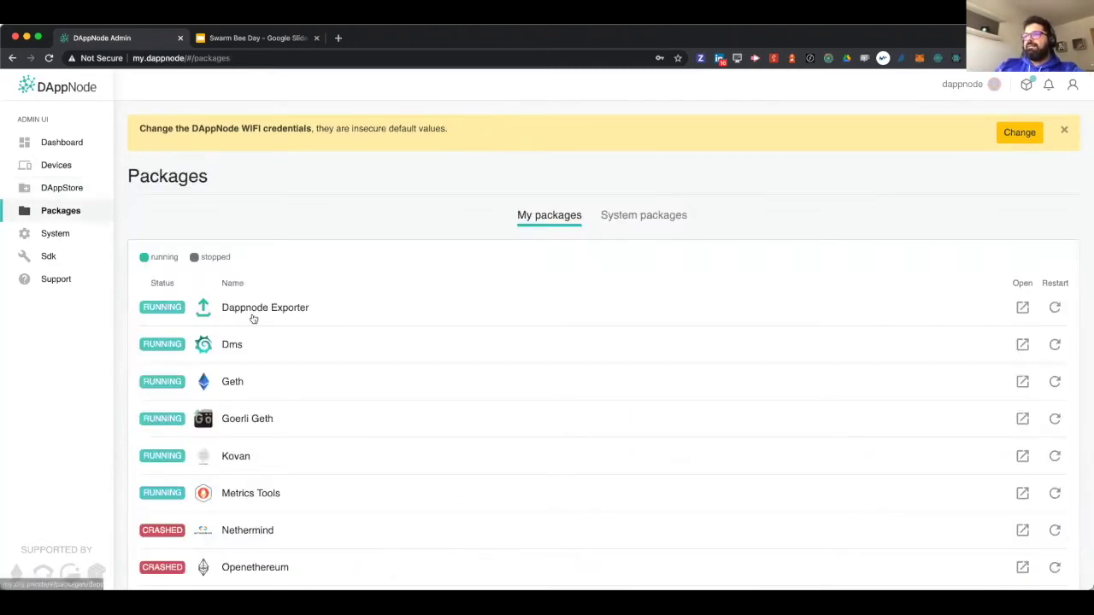
scroll(252, 317, down, 5)
scroll(253, 317, down, 2)
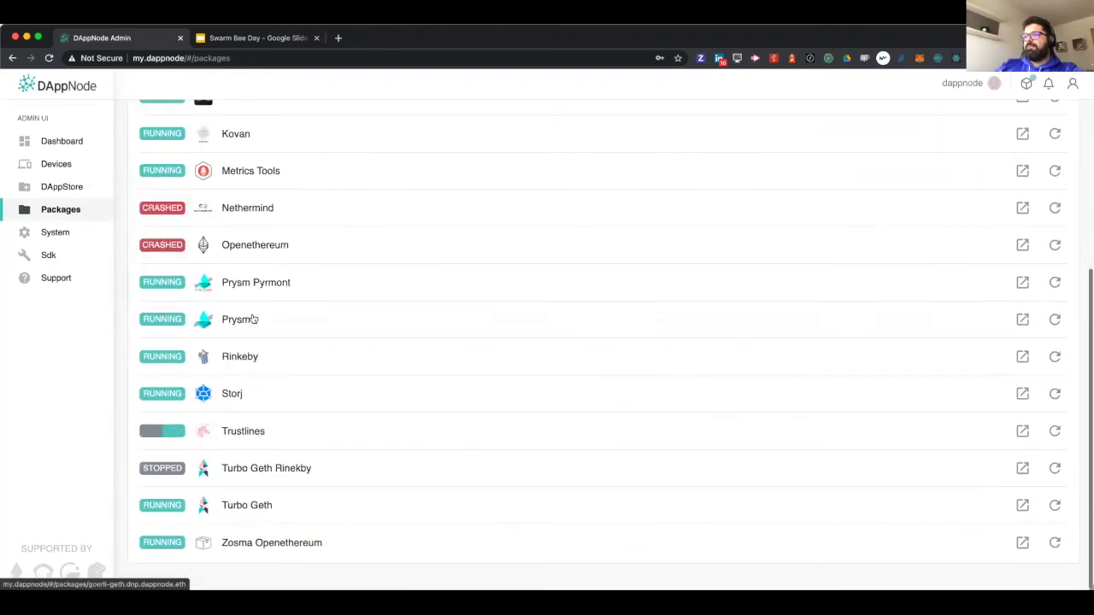
scroll(251, 317, up, 5)
click(74, 233)
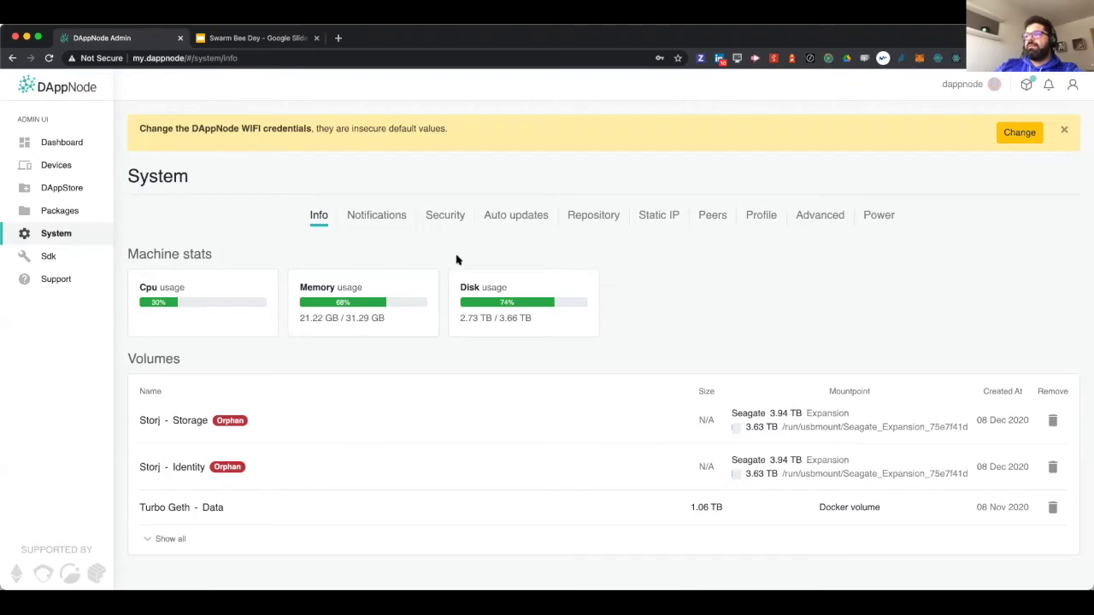
click(387, 225)
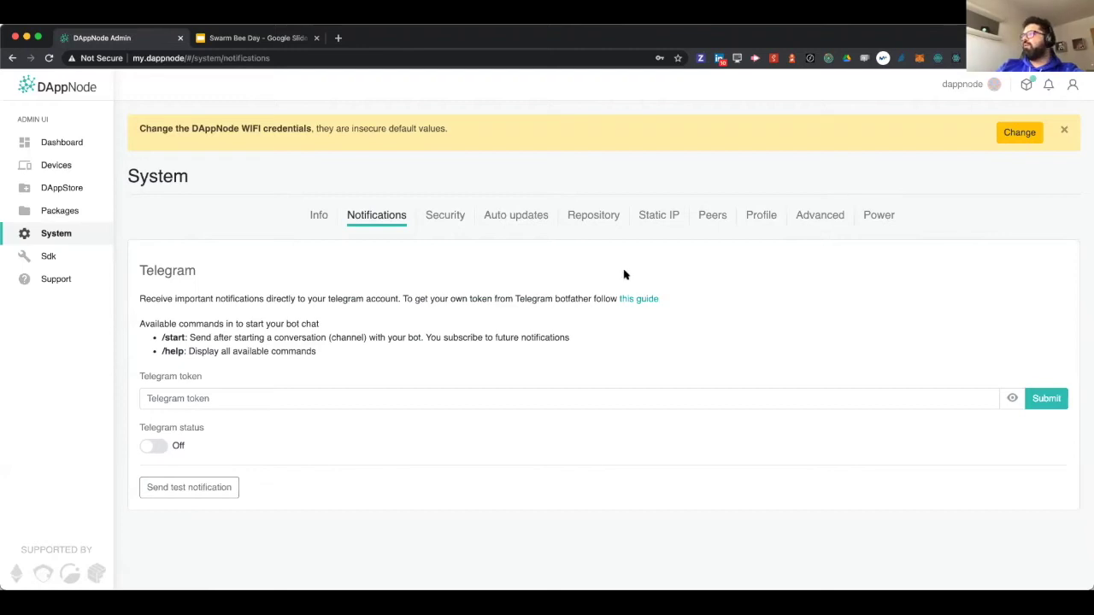
click(48, 258)
click(74, 196)
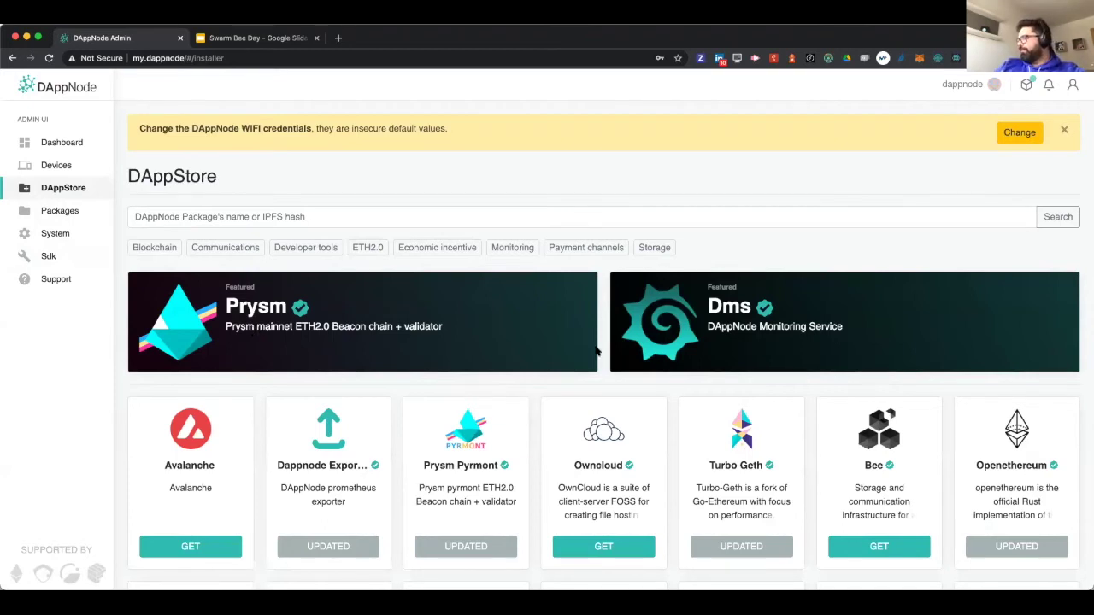
- Start installing Bee from its store page and enter a node password
click(854, 546)
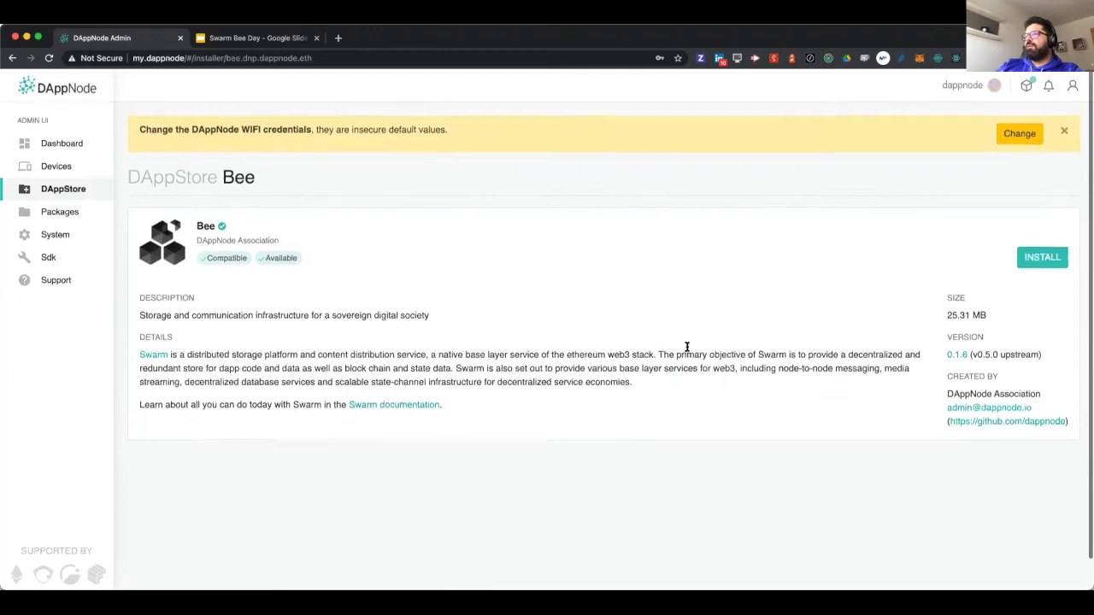
click(1055, 260)
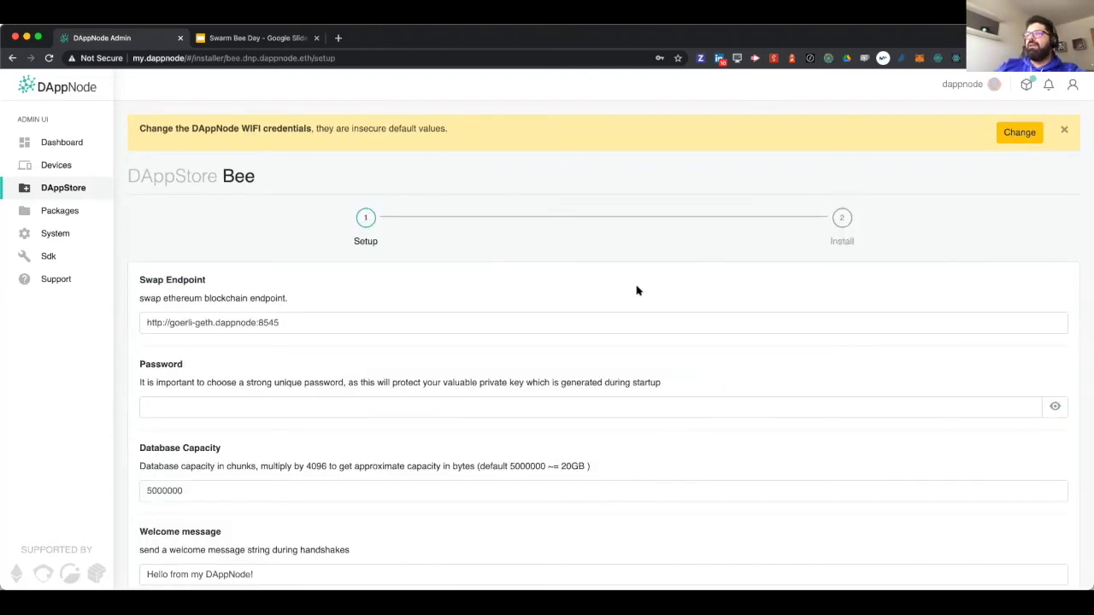
scroll(465, 312, down, 3)
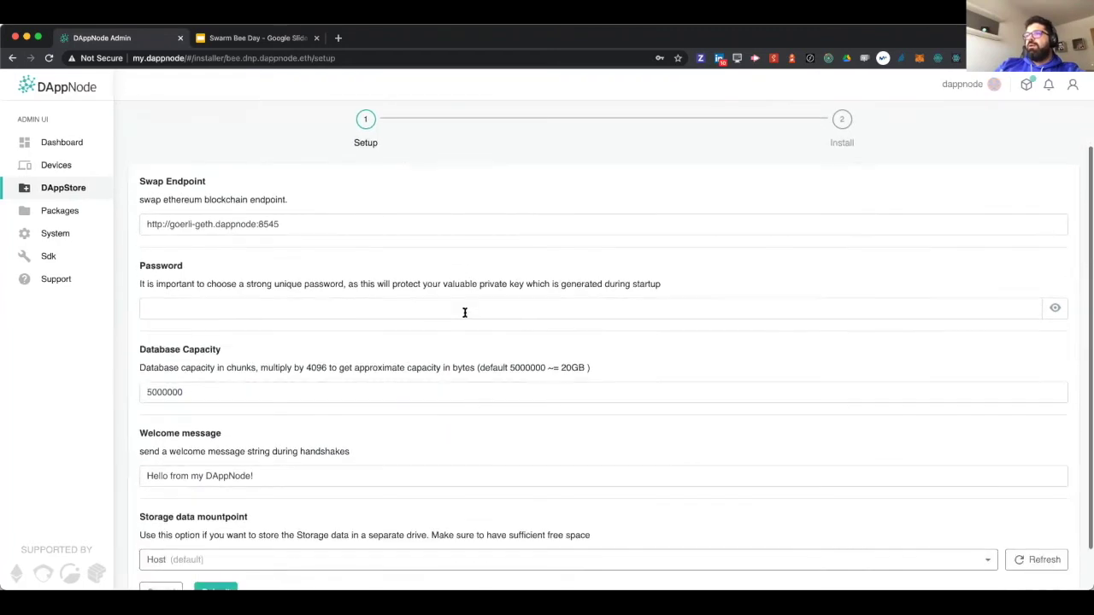
scroll(460, 316, down, 1)
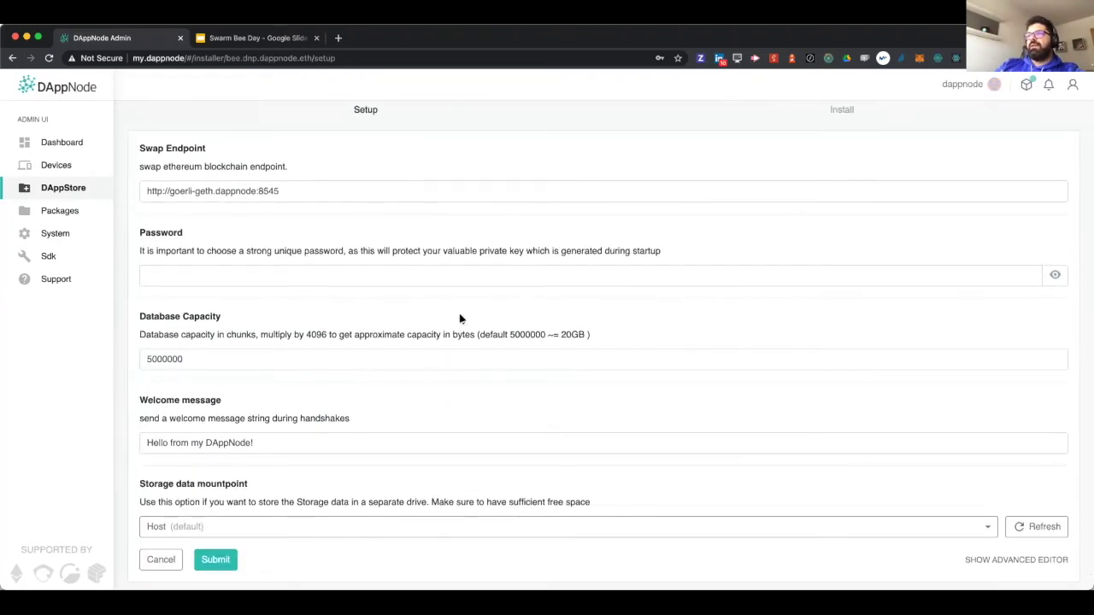
click(242, 272)
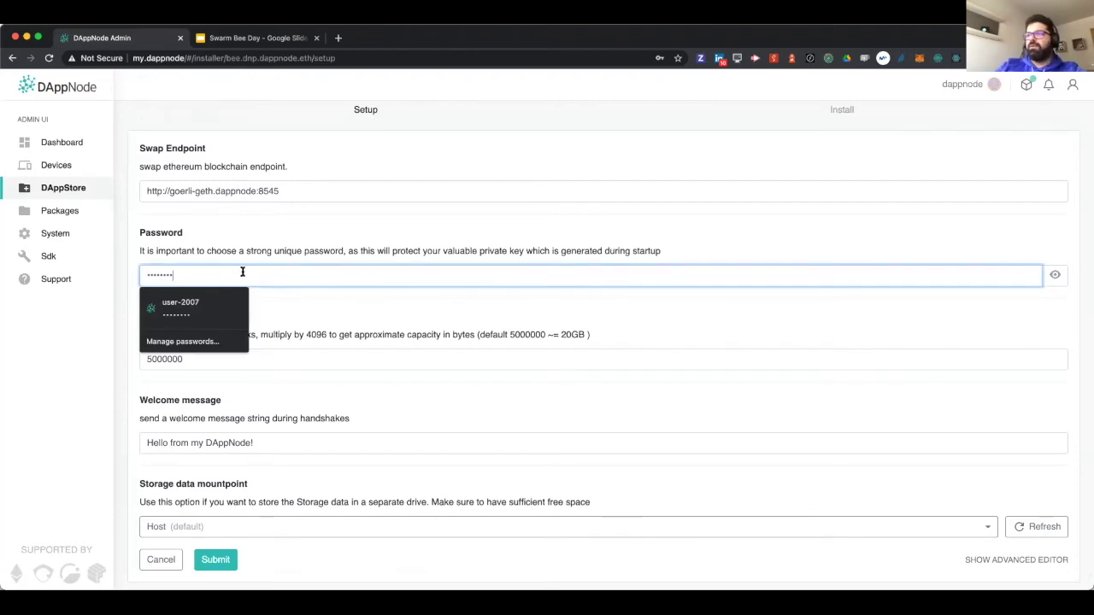
- Store Bee's data on the Seagate 3.94 TB drive and submit the setup
click(322, 355)
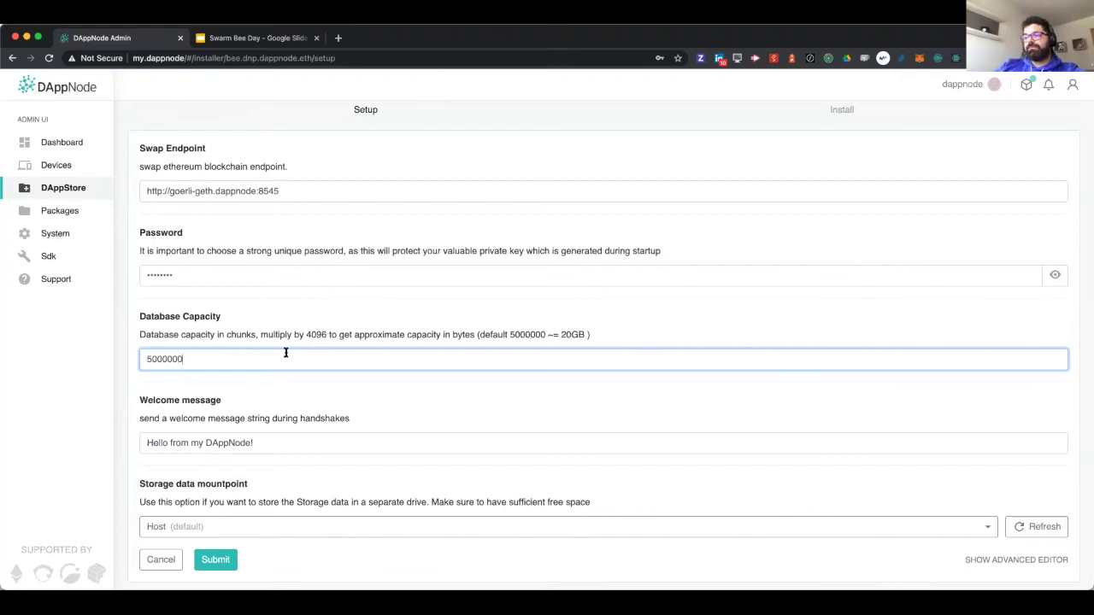
scroll(288, 459, down, 1)
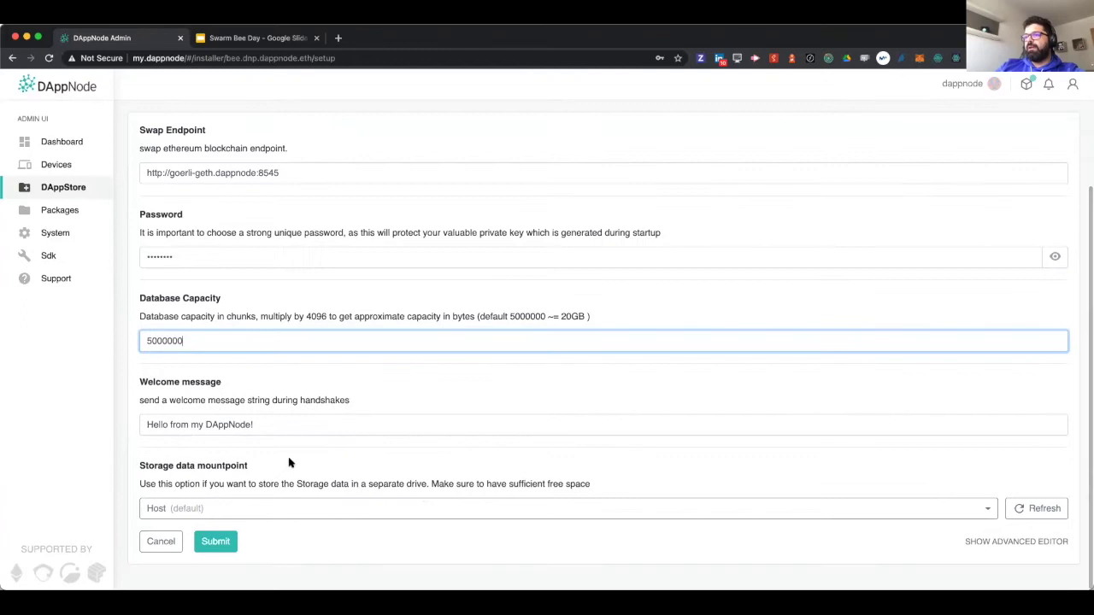
click(270, 510)
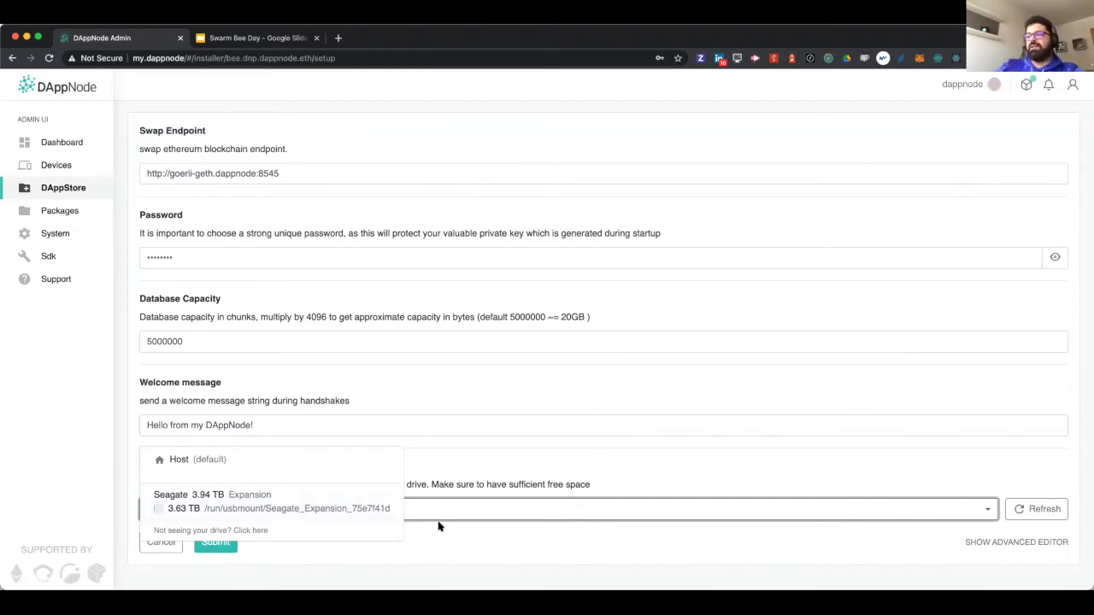
click(376, 506)
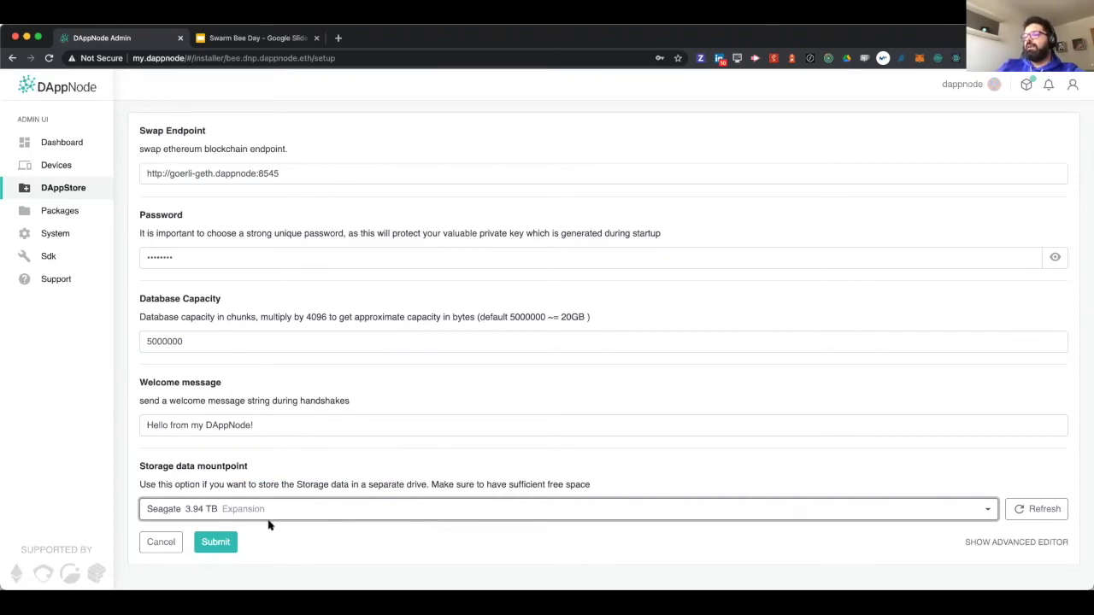
click(229, 541)
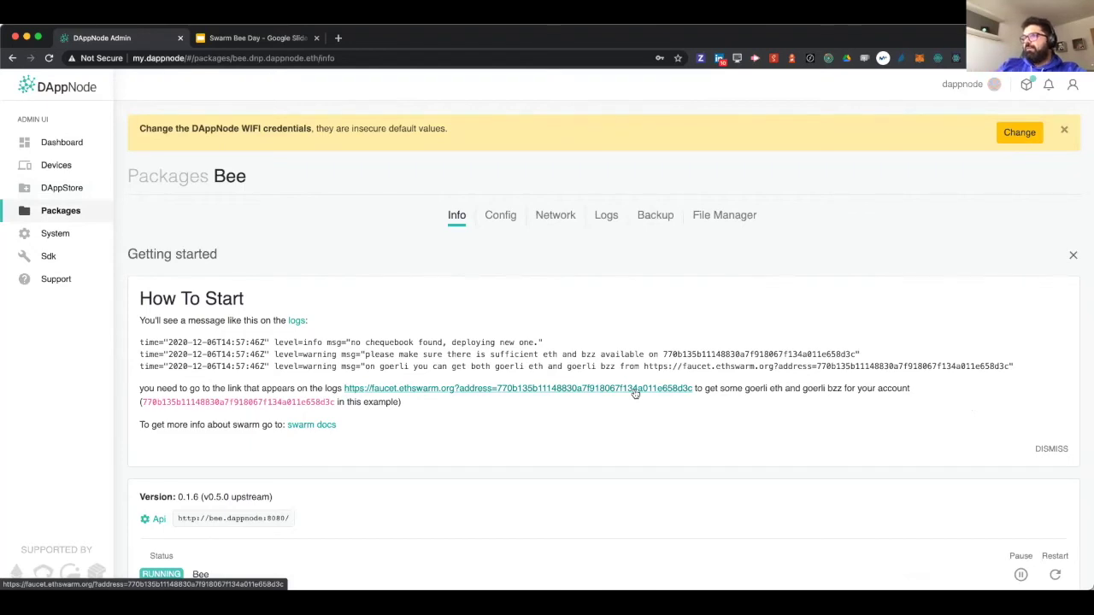
- Open Bee's logs and select the chequebook address reported there
click(610, 218)
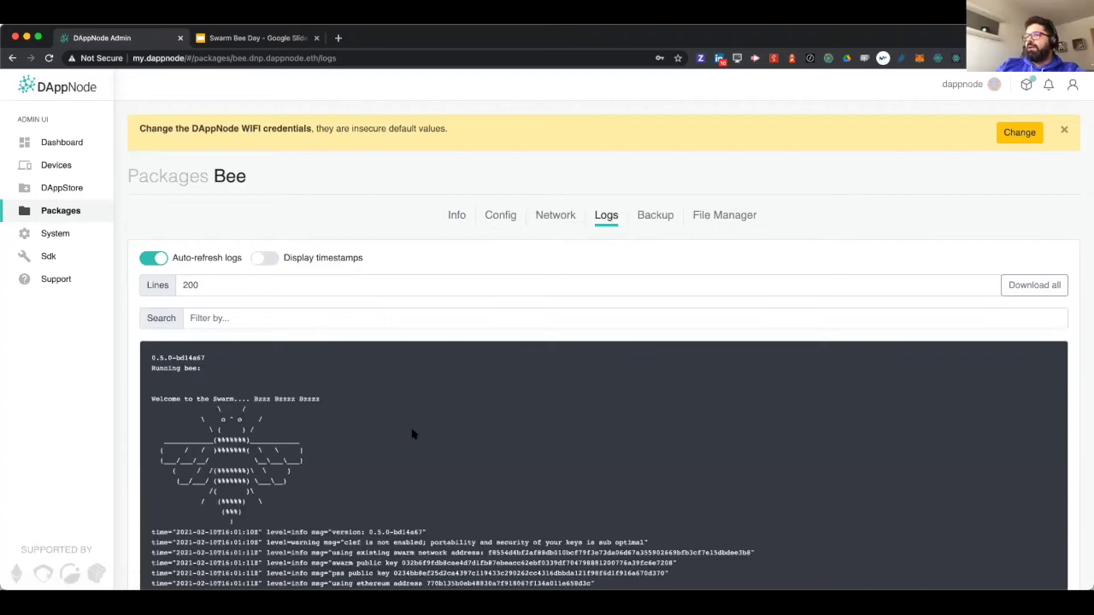
scroll(412, 434, down, 2)
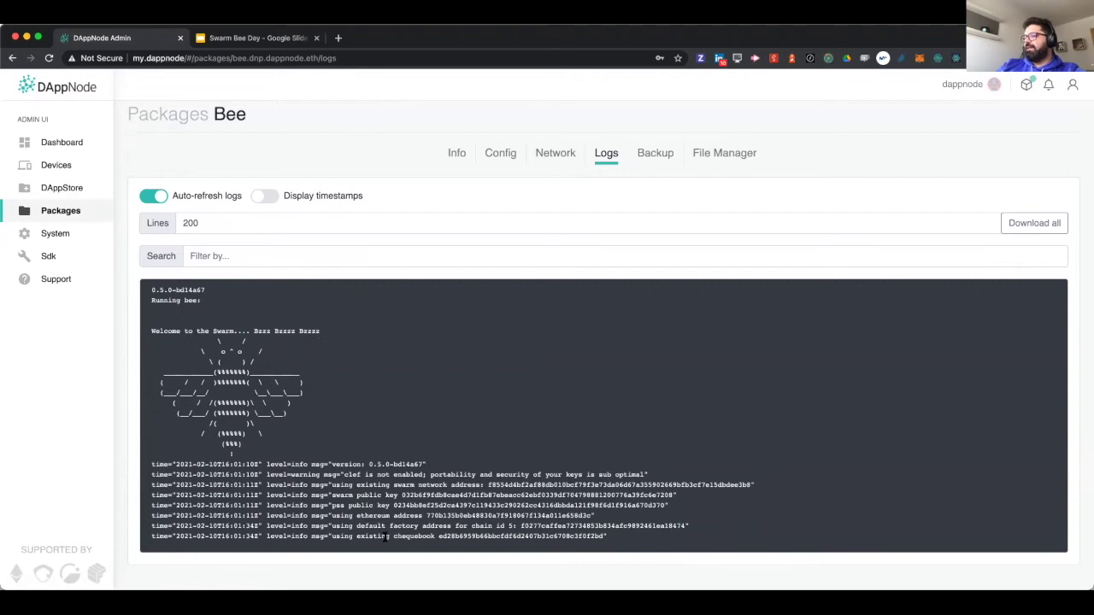
double_click(469, 536)
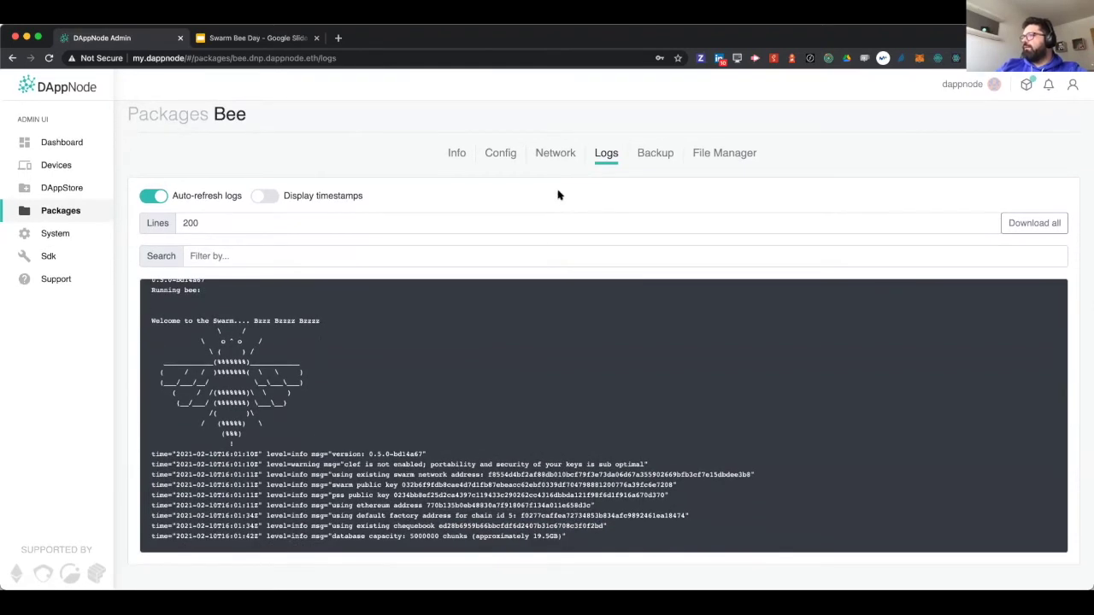
- From Bee's Info page, remove the package using 'Remove and delete data'
click(453, 153)
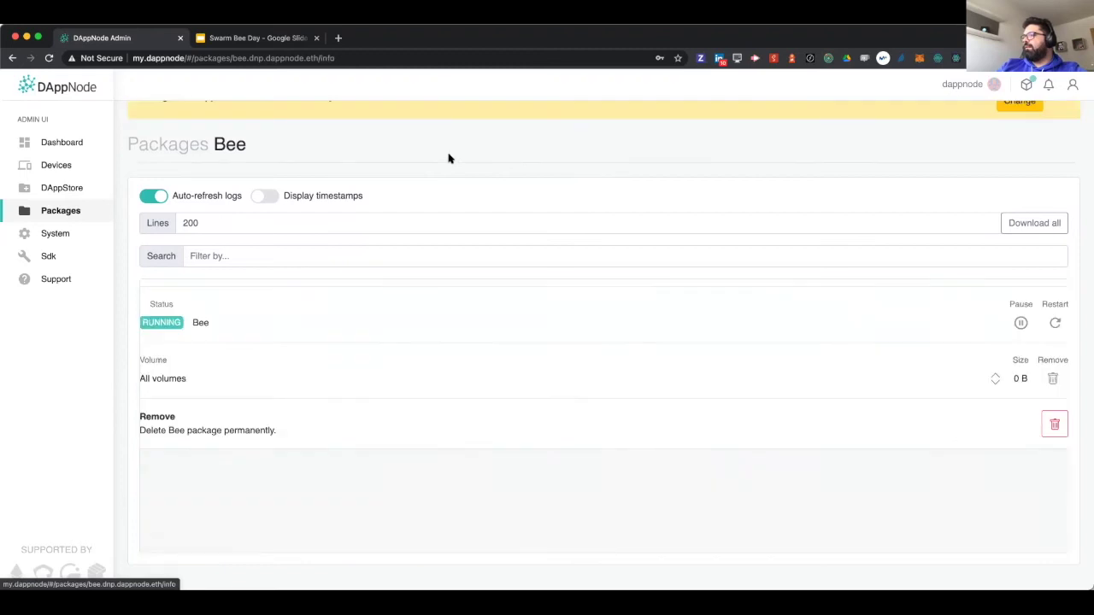
scroll(588, 242, down, 3)
scroll(588, 242, up, 1)
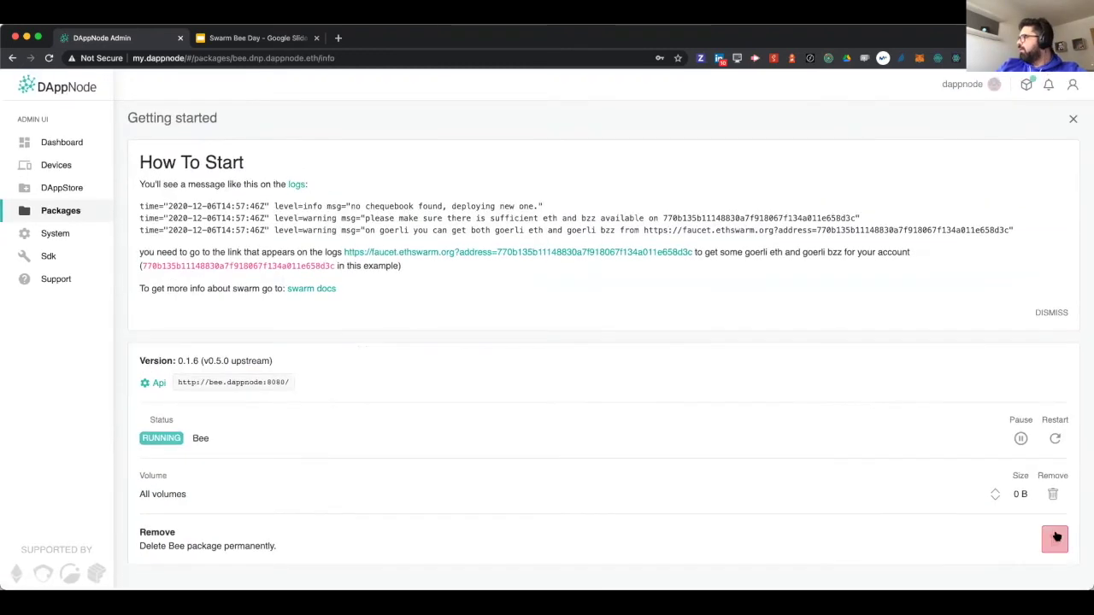
click(1055, 539)
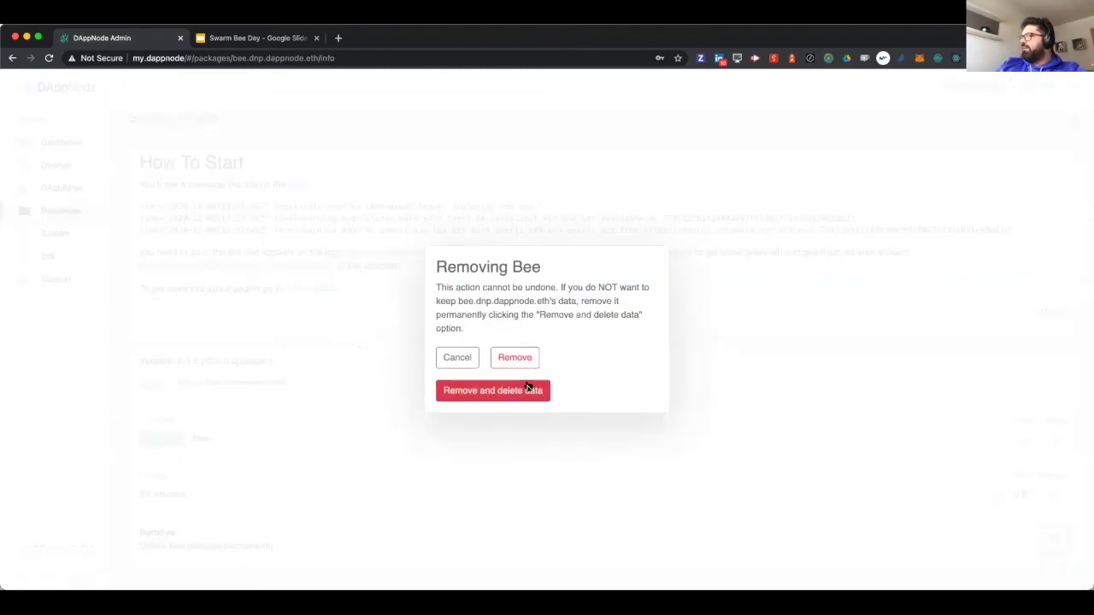
click(451, 357)
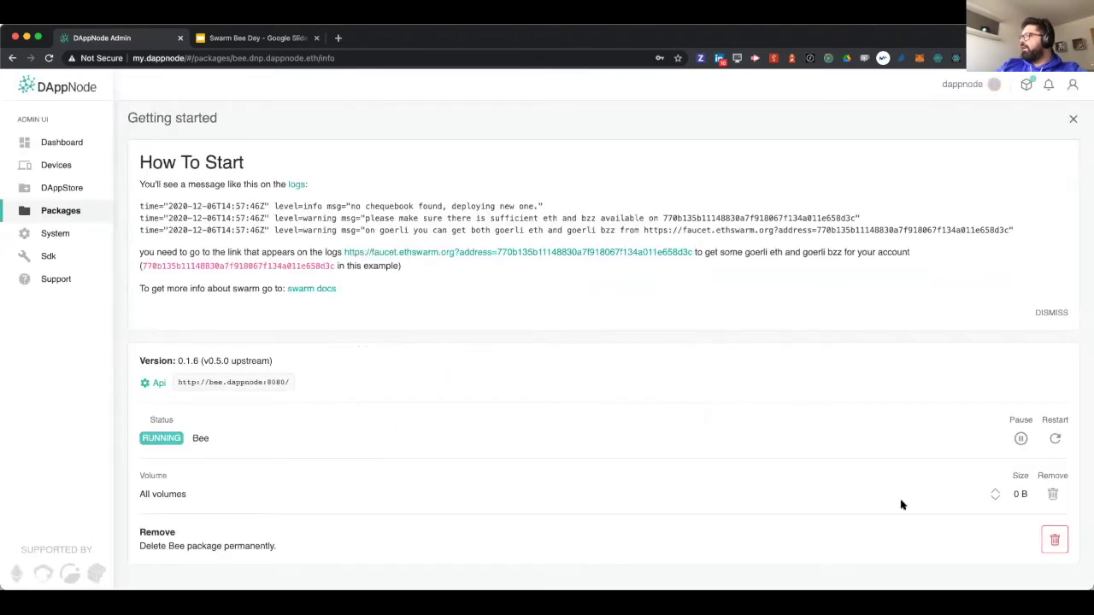
click(1042, 536)
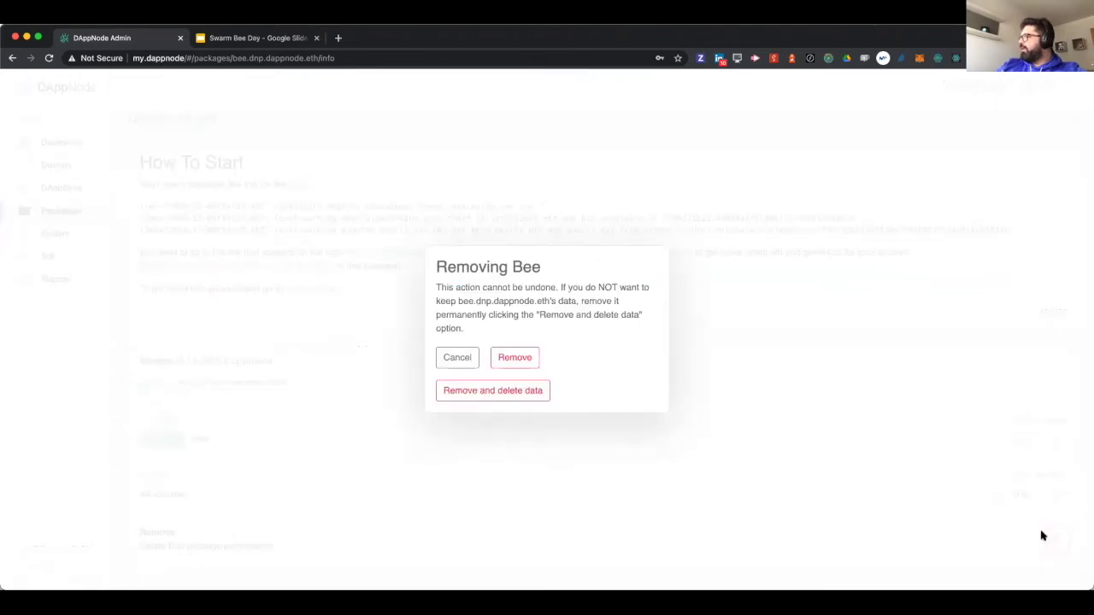
click(517, 395)
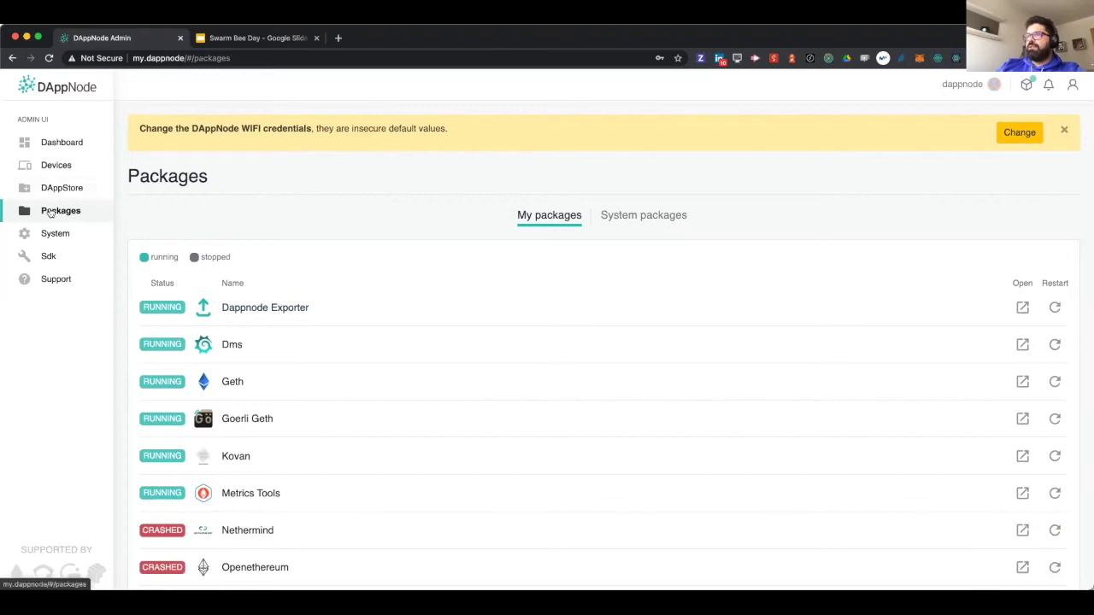
- Get Bee from the DAppStore again, set a node password and submit the install
click(85, 188)
click(73, 210)
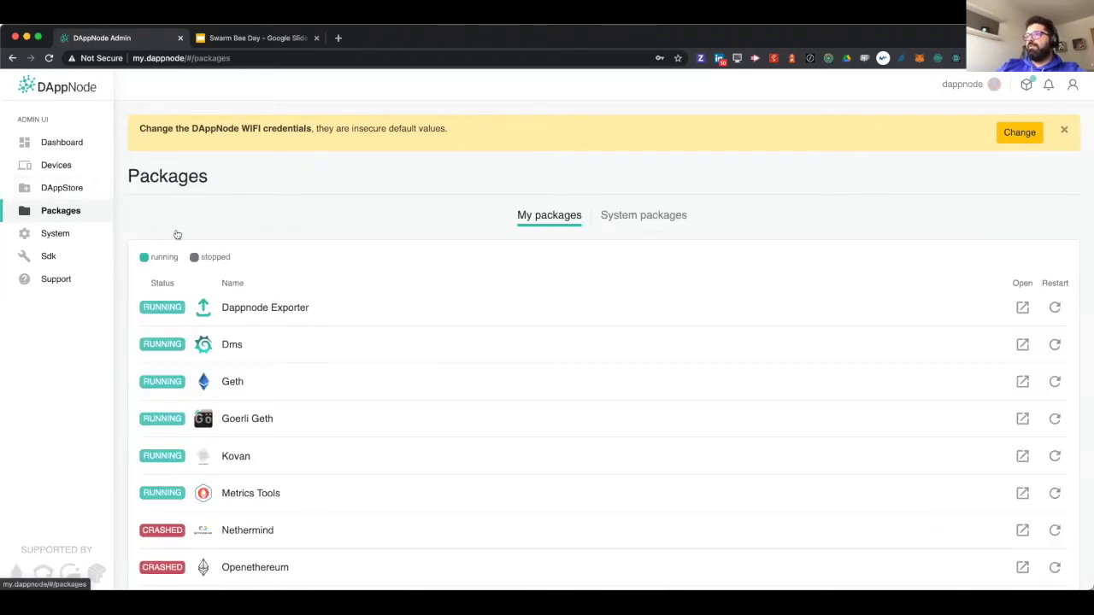
click(86, 188)
click(842, 548)
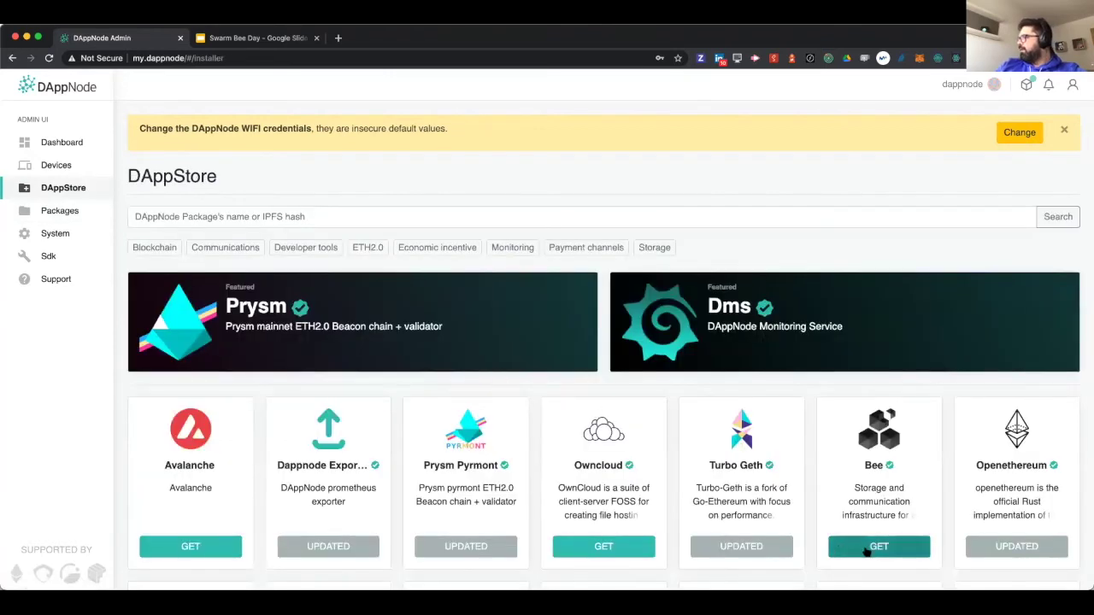
click(1041, 257)
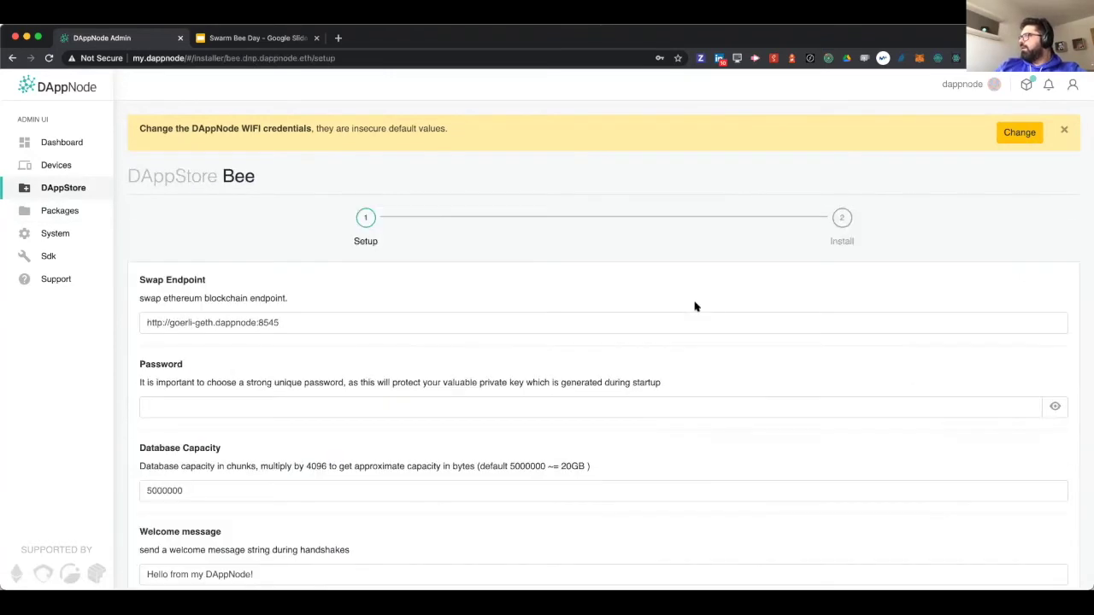
click(275, 406)
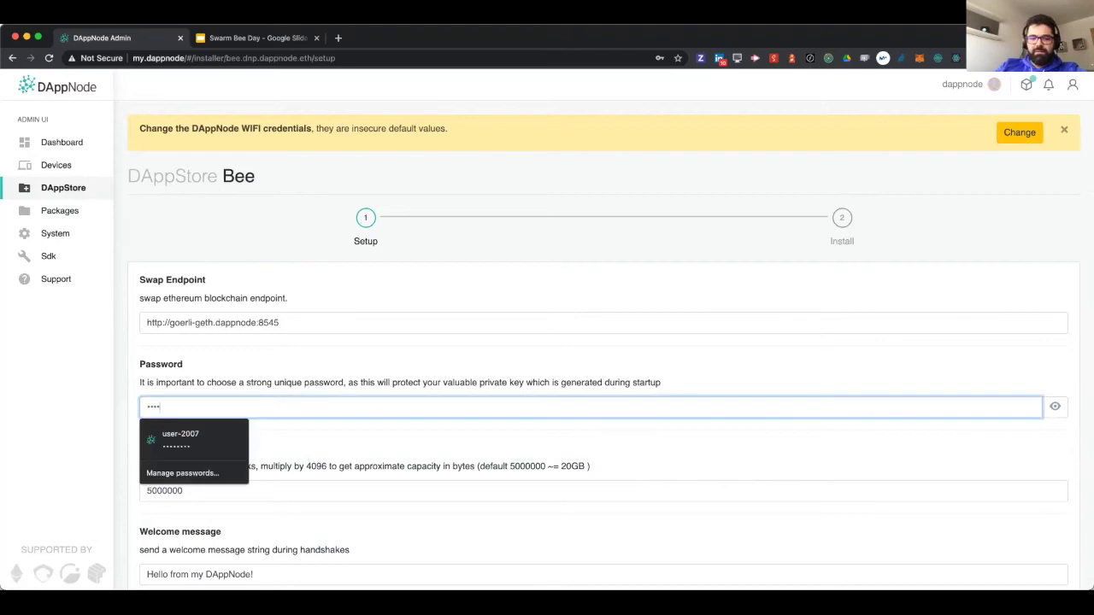
click(320, 445)
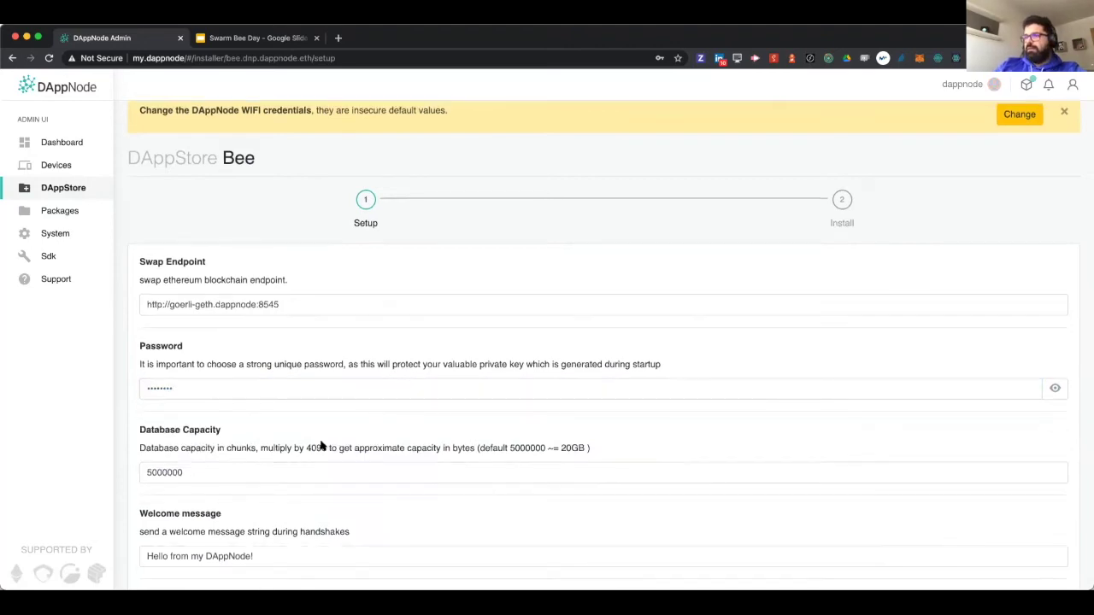
scroll(165, 527, down, 3)
click(224, 543)
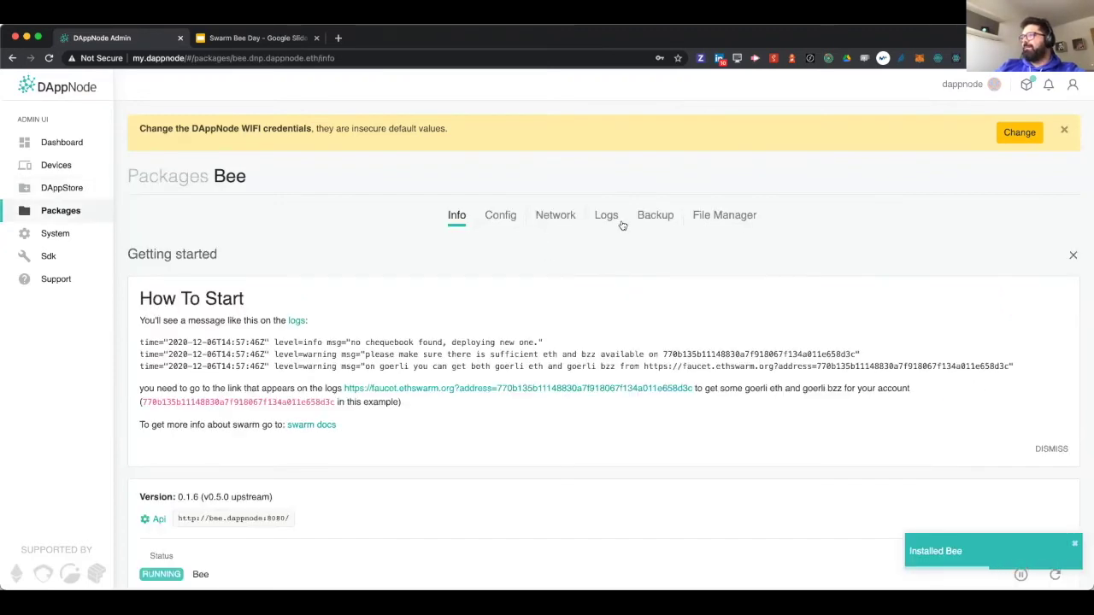
- Select the bzz.ethswarm.org funding link at the end of Bee's last log line
click(605, 220)
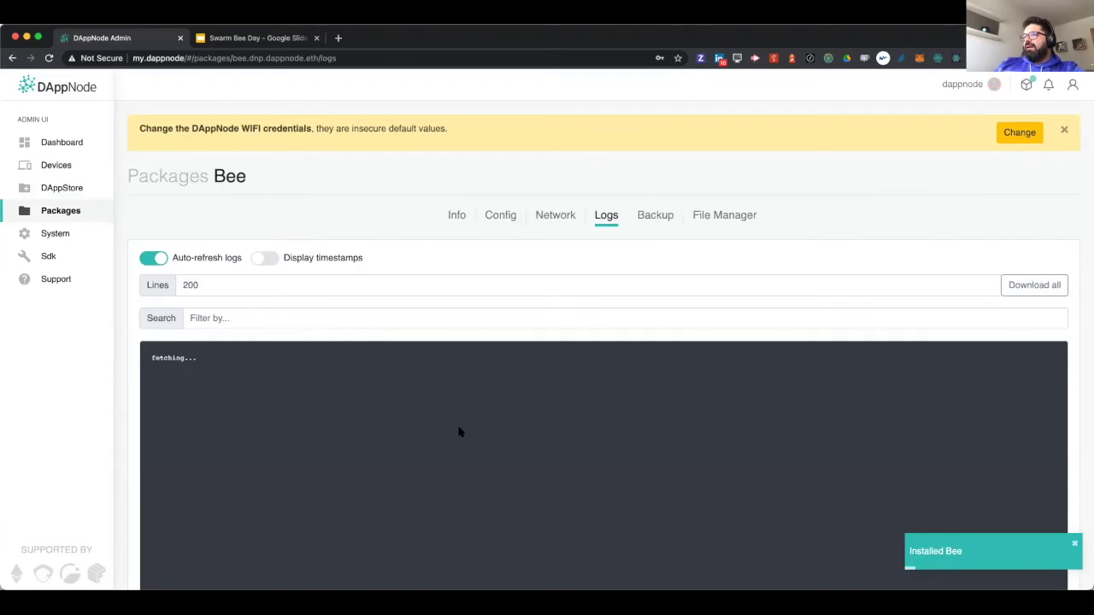
scroll(459, 432, down, 2)
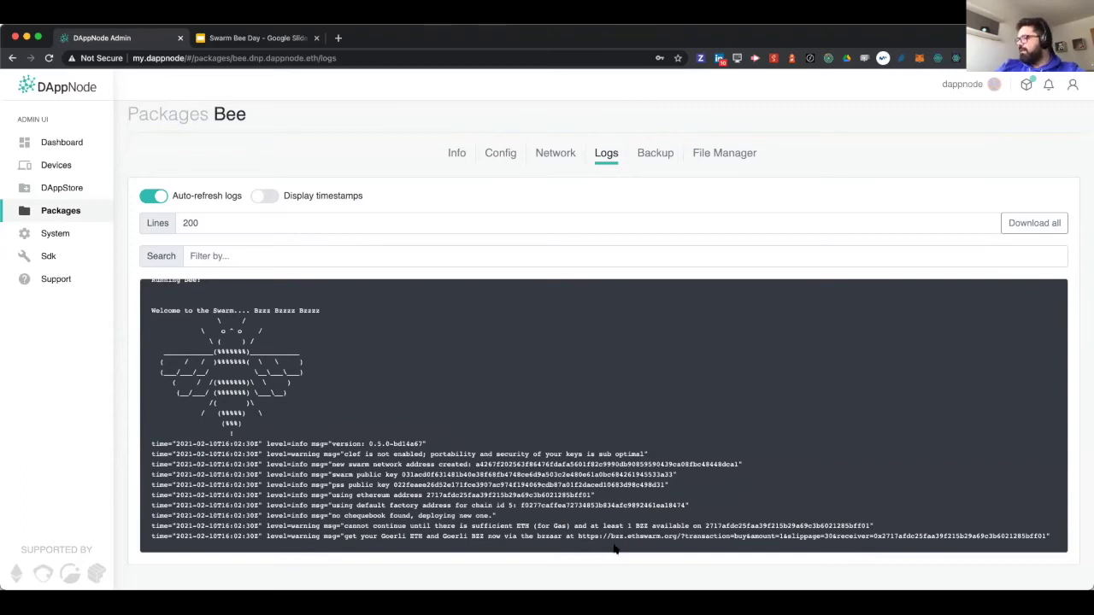
drag(577, 535, 847, 548)
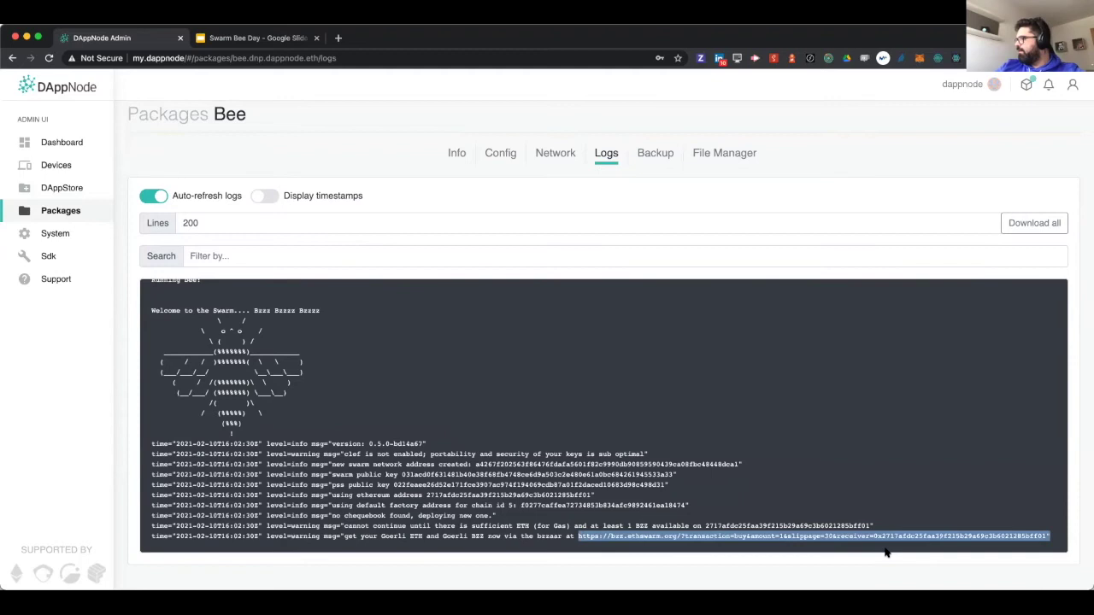
triple_click(909, 536)
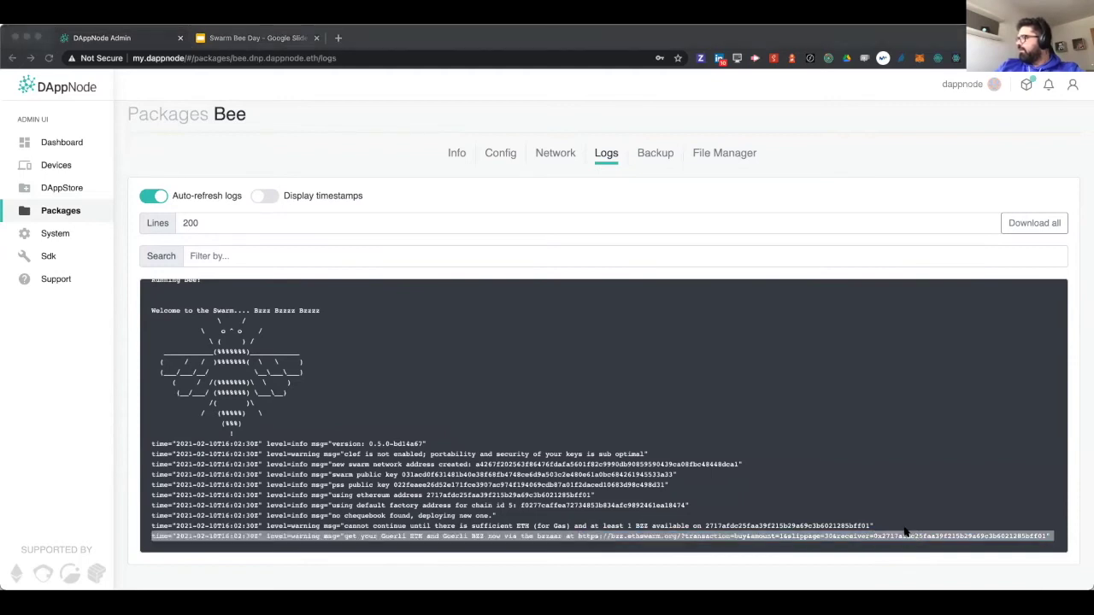
click(628, 535)
drag(578, 535, 884, 536)
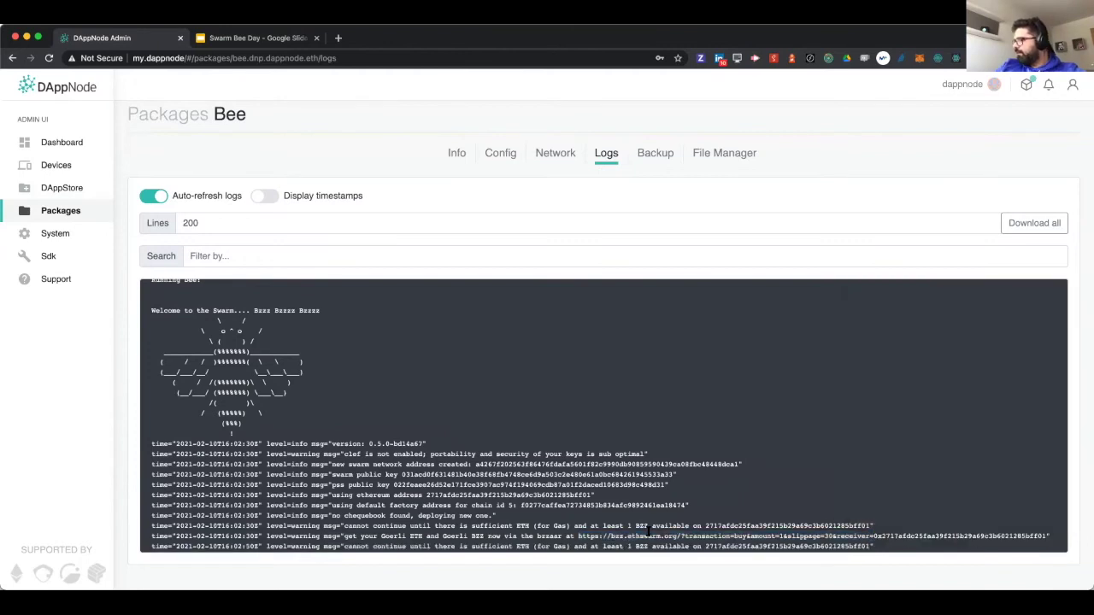
drag(578, 536, 1047, 516)
key(super+c)
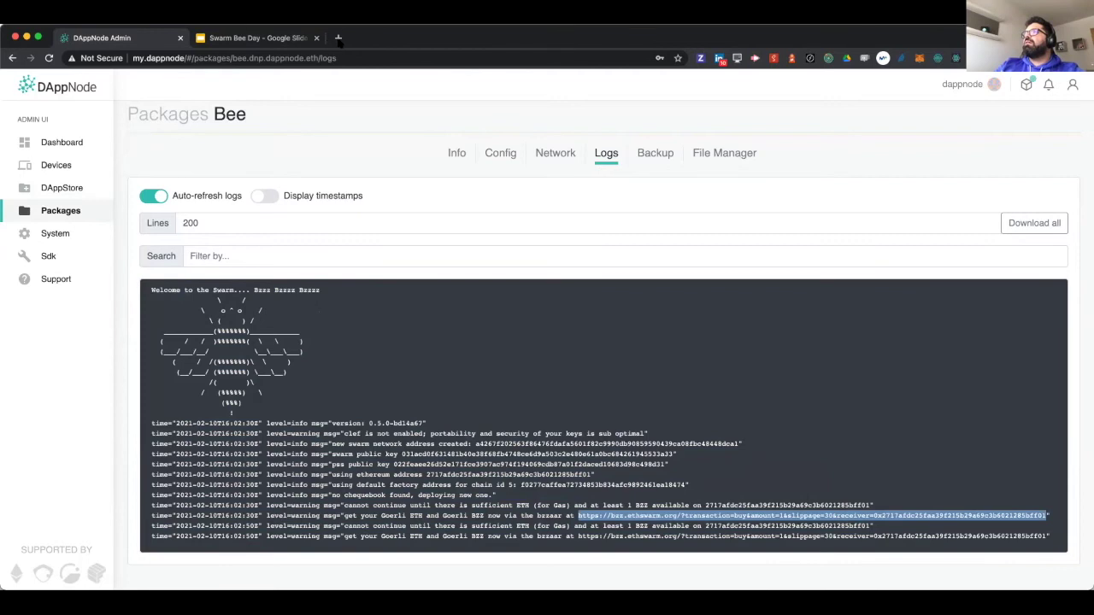
- Load the copied funding link in a new tab and connect the MetaMask wallet
click(338, 38)
key(super+v)
key(Return)
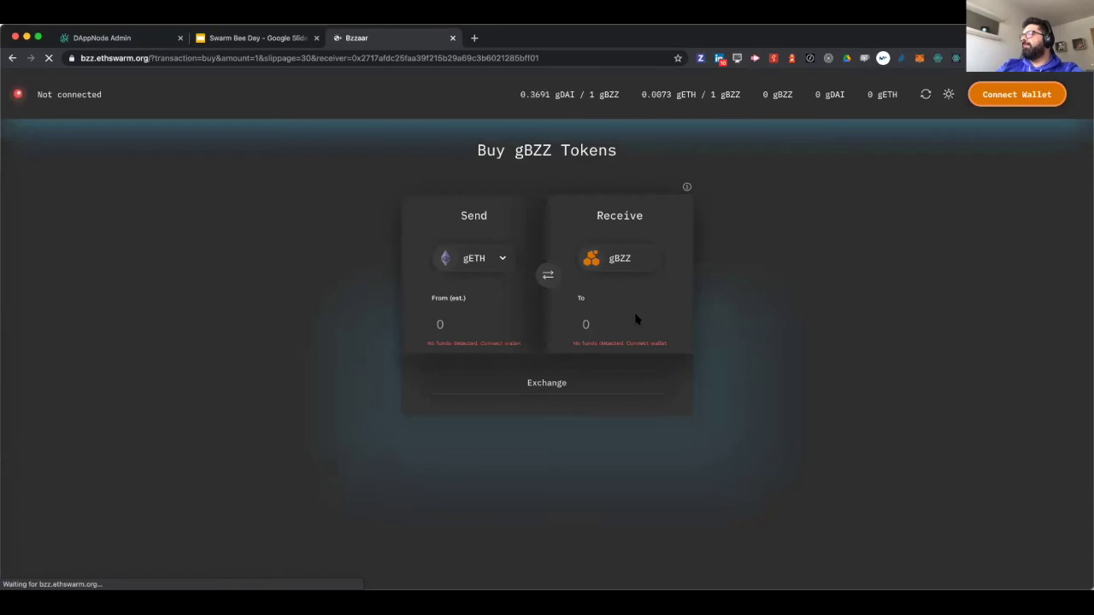
click(1016, 104)
click(447, 258)
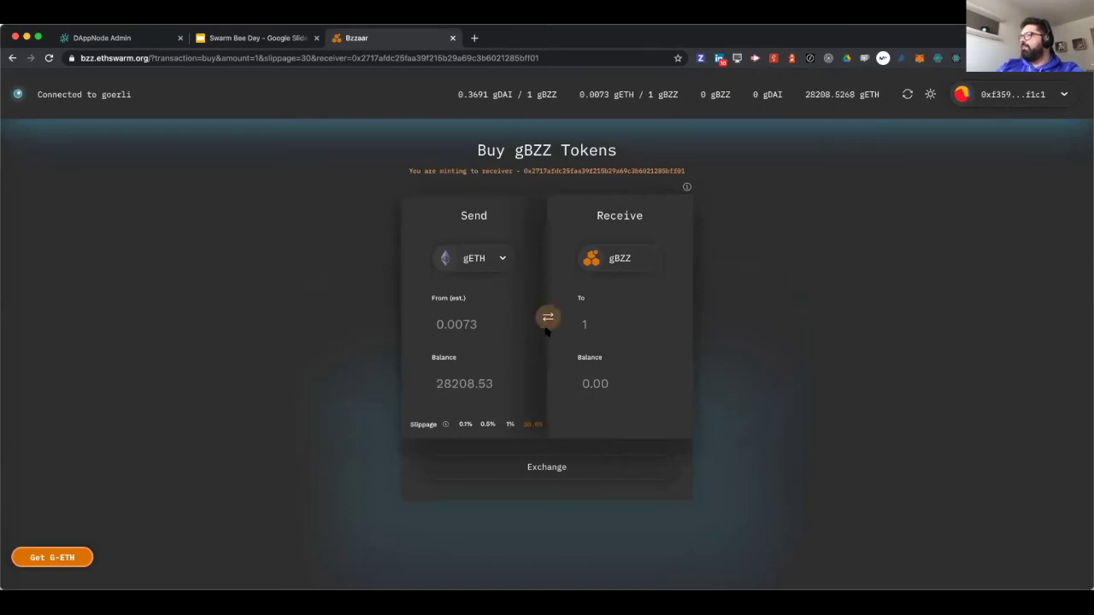
- Exchange gETH for 100 gBZZ and check the transaction in MetaMask's activity
click(592, 325)
text(00)
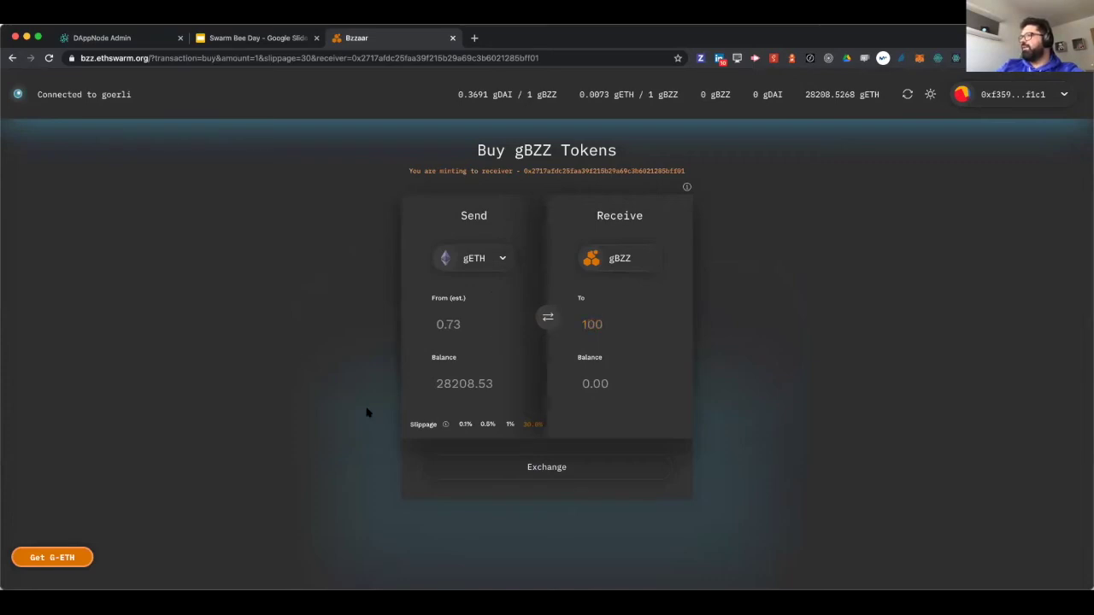
click(556, 475)
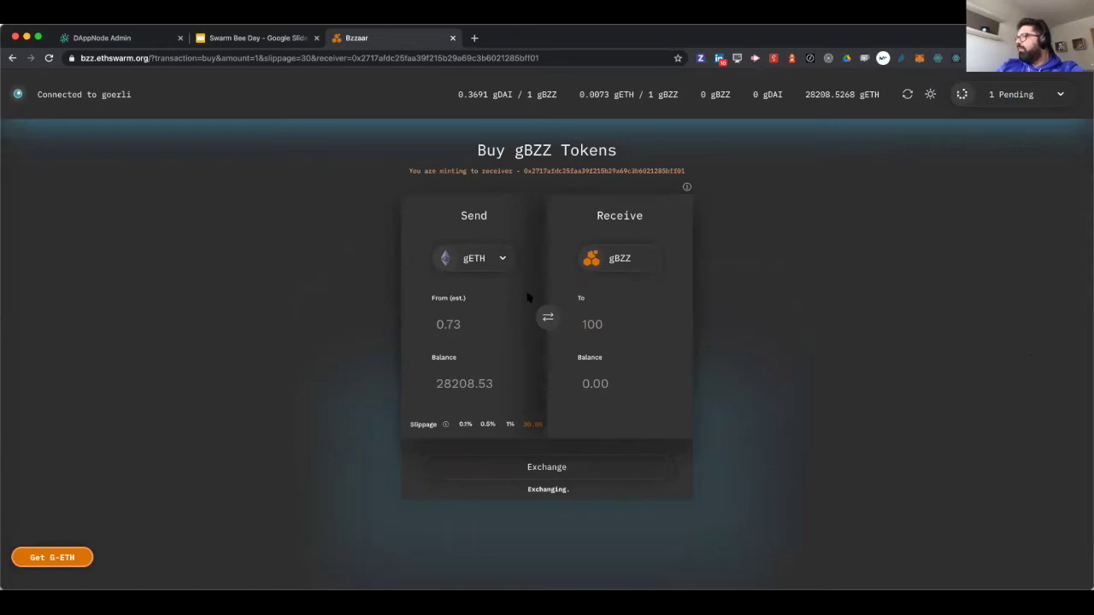
click(505, 268)
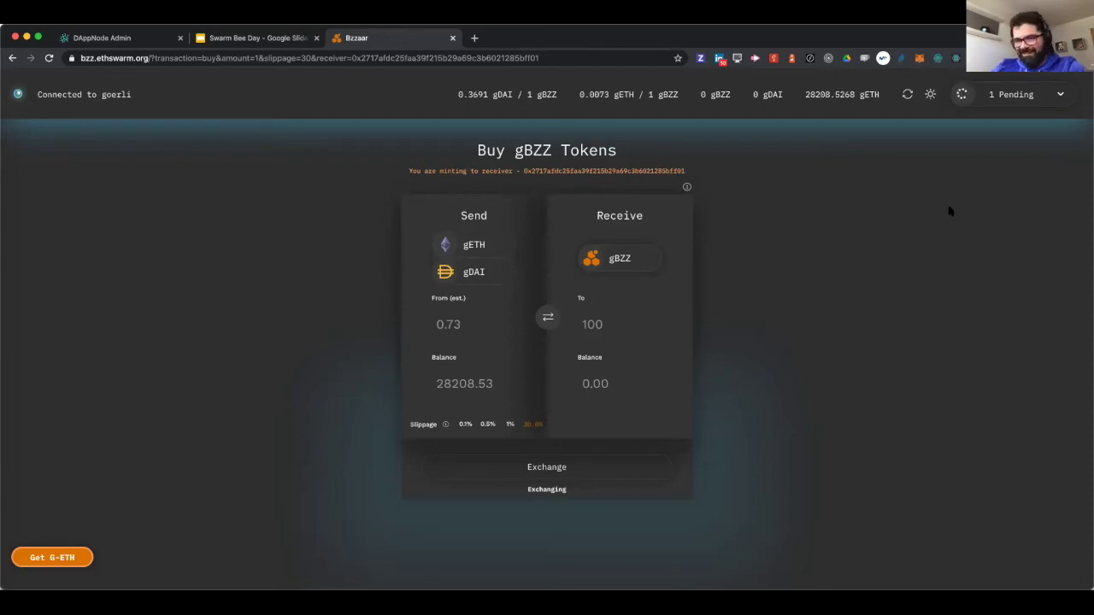
click(1015, 94)
click(893, 168)
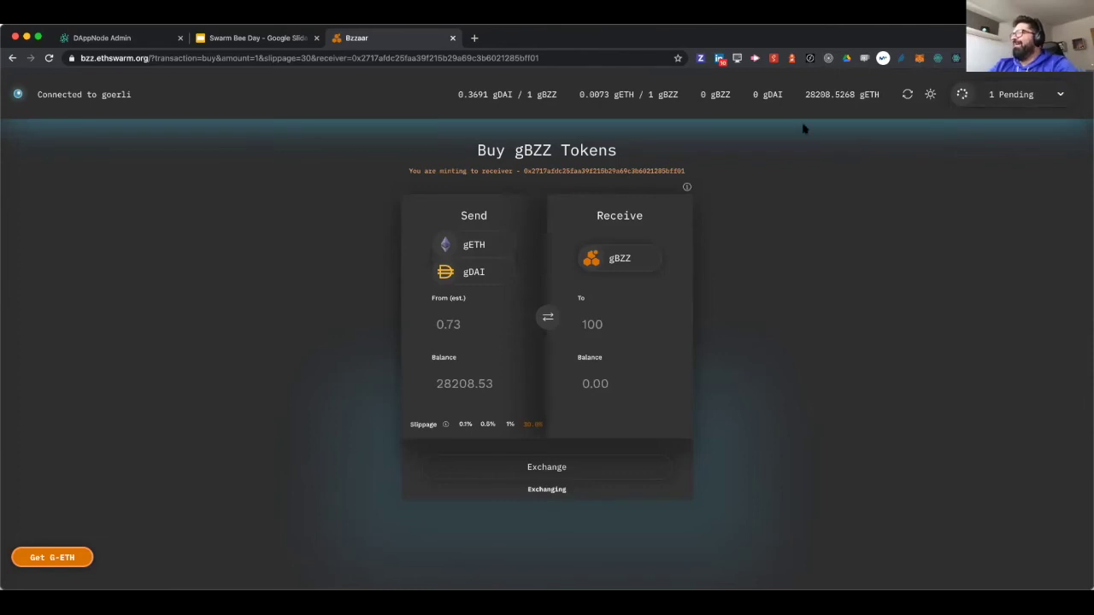
click(1053, 96)
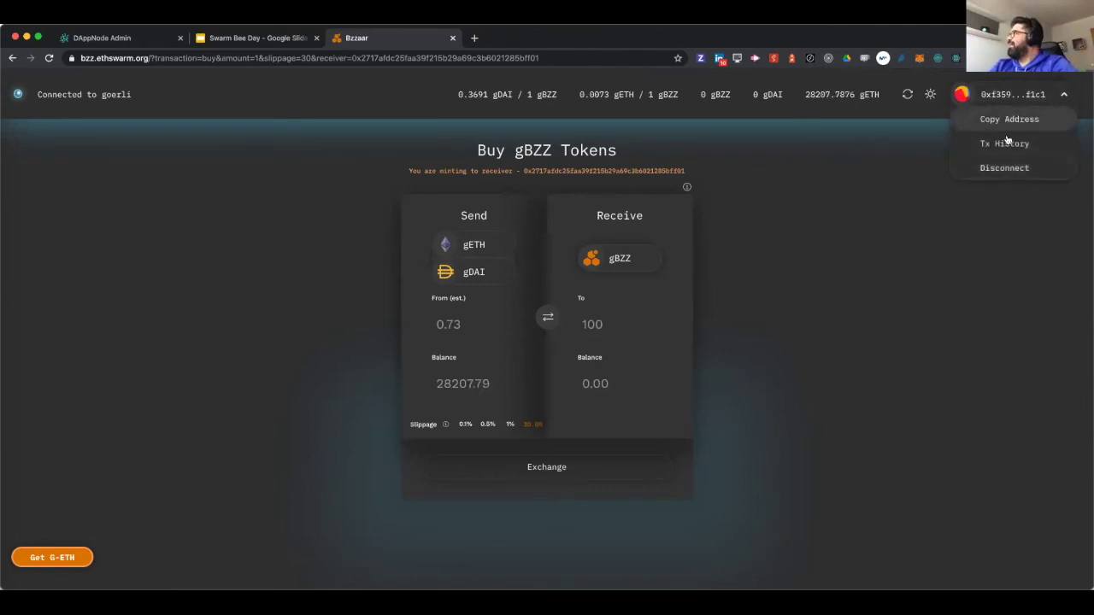
click(920, 59)
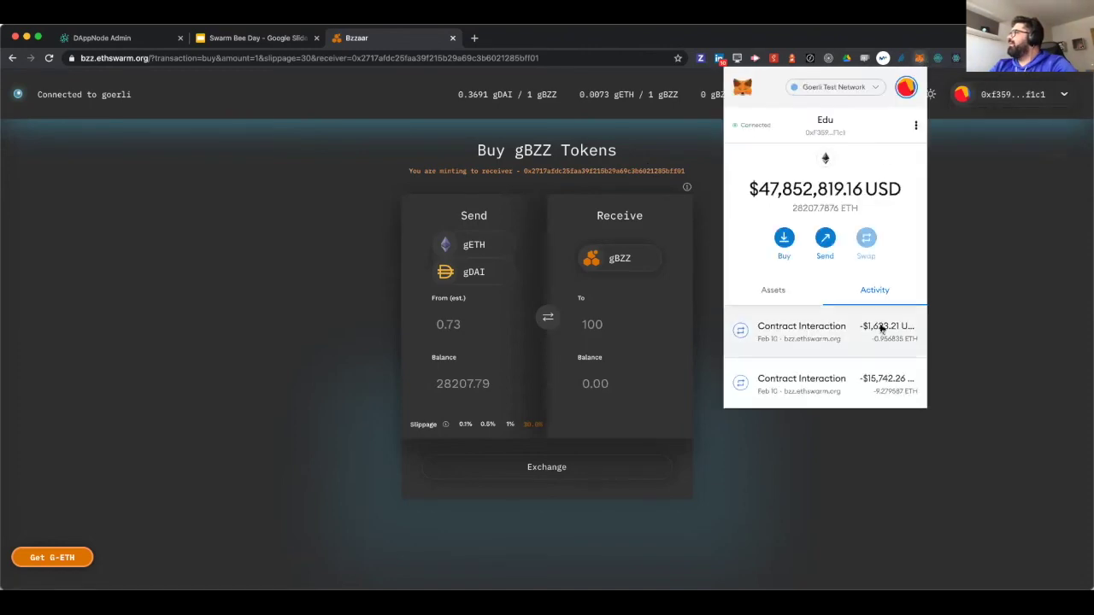
- Open the purchase on Goerli Etherscan and confirm the 100 gBZZ token transfer
click(882, 329)
click(904, 136)
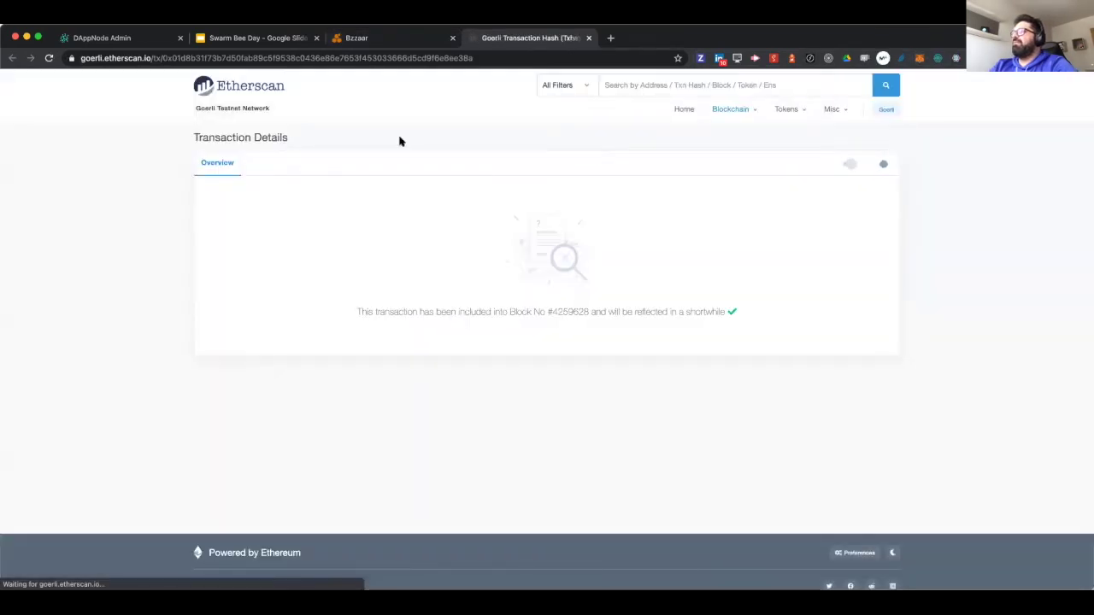
click(49, 59)
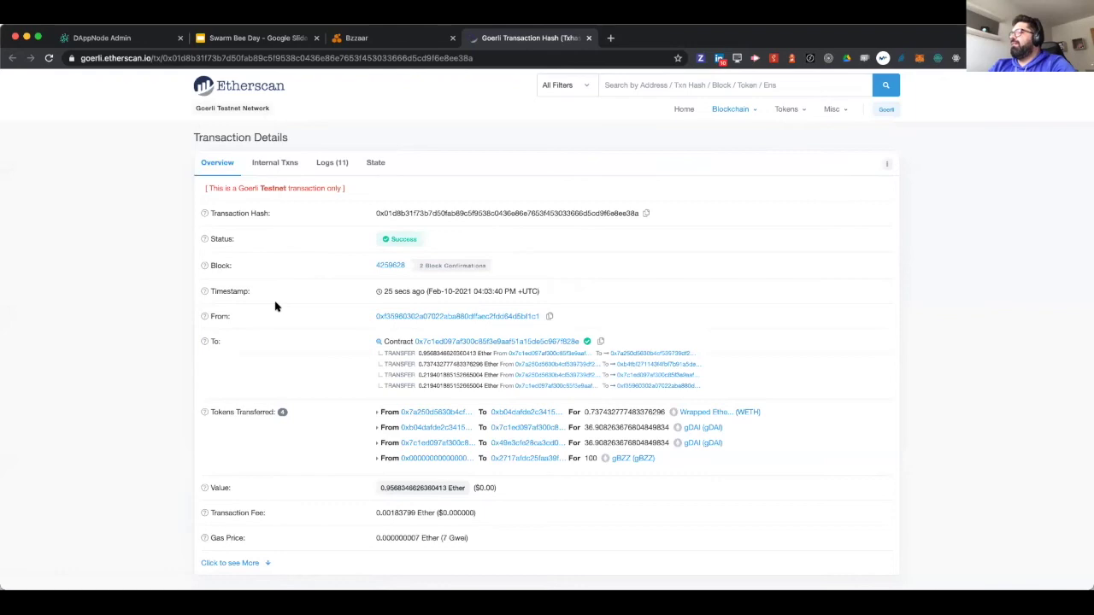
scroll(277, 306, down, 1)
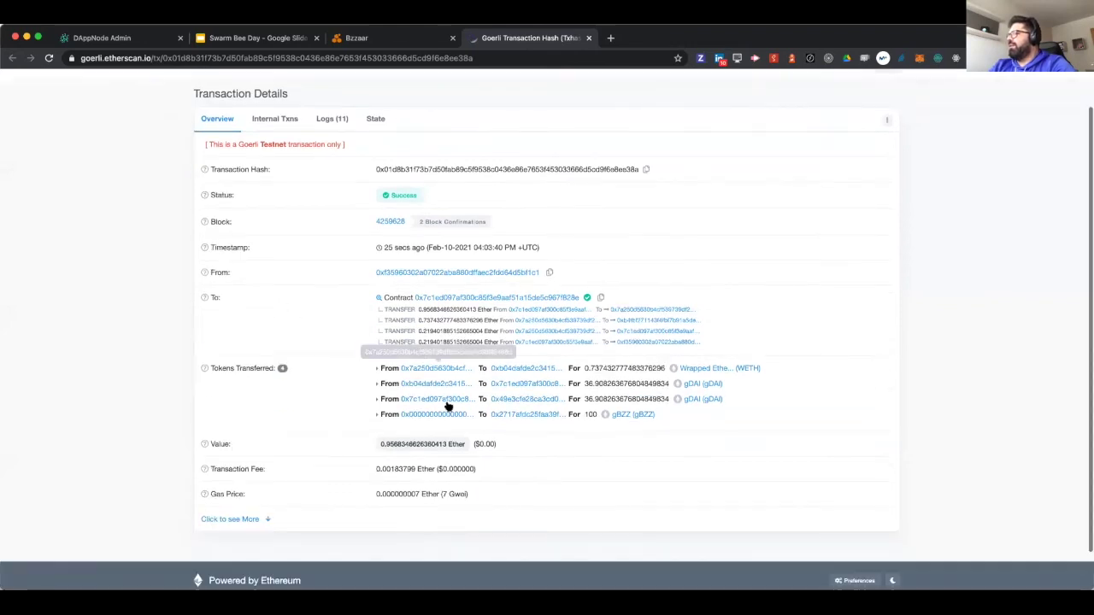
triple_click(589, 414)
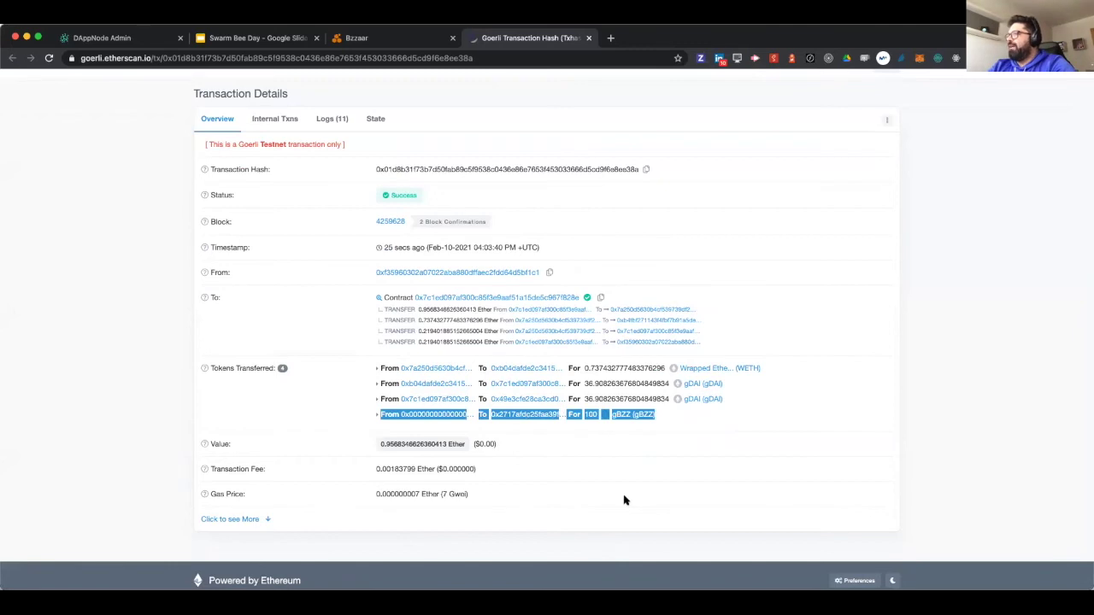
scroll(624, 500, up, 1)
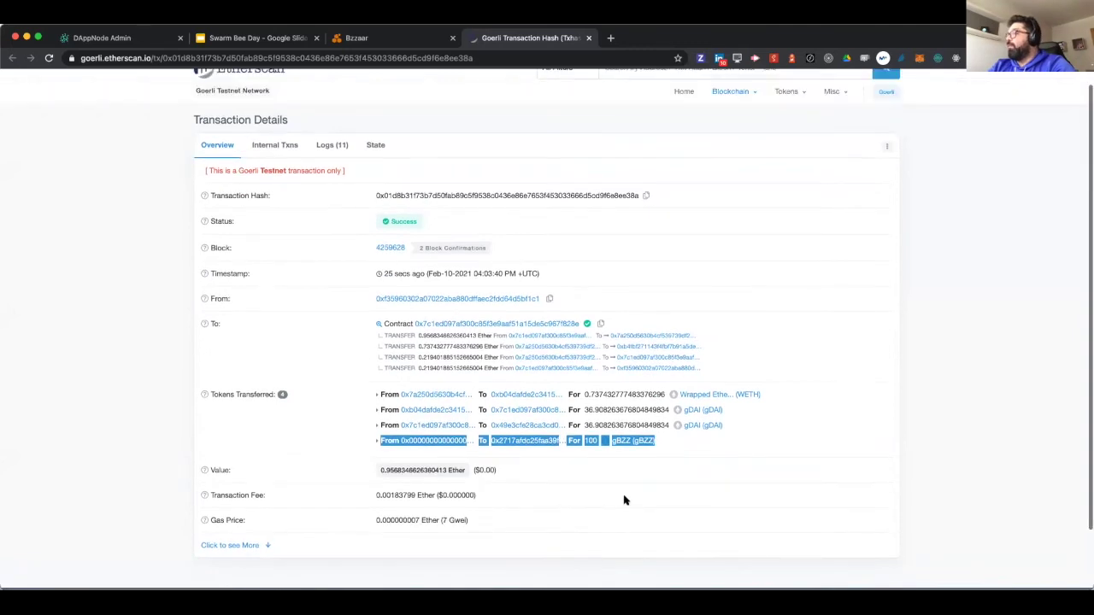
- Check Bee's logs, then load the dms.dappnode Grafana home in a new tab
click(143, 39)
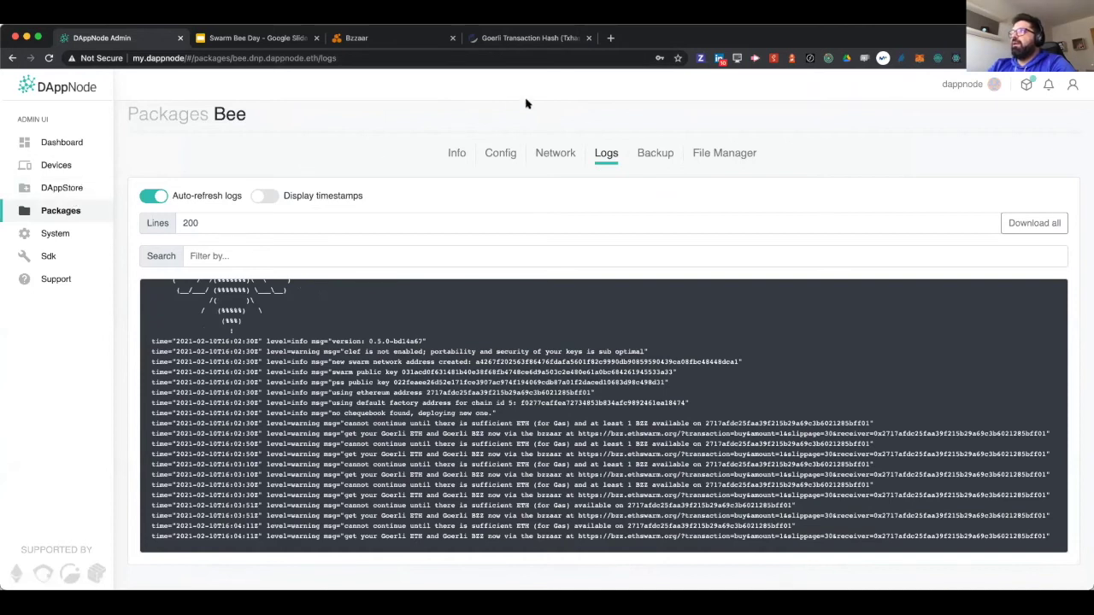
click(610, 38)
text(d)
key(BackSpace)
key(BackSpace)
text(bee)
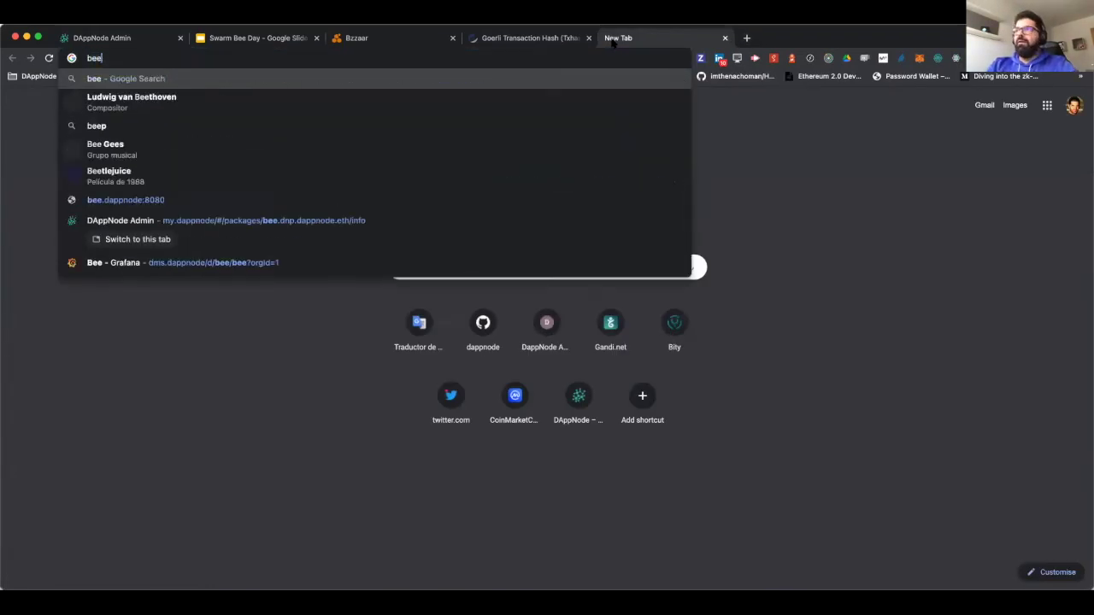
key(BackSpace)
key(BackSpace)
key(BackSpace)
text(dms)
key(Return)
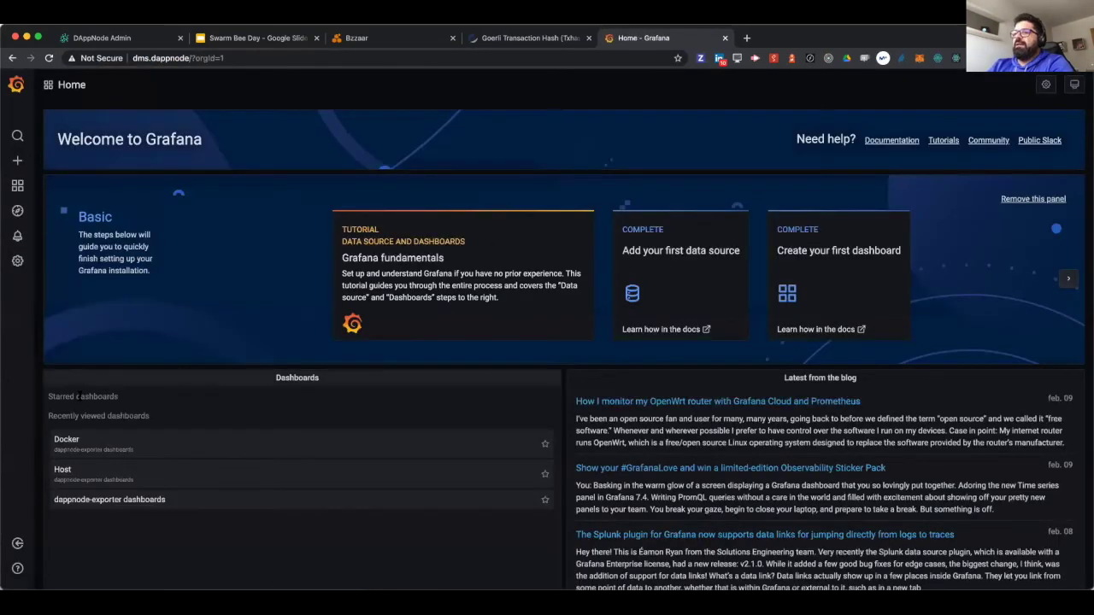
- Open the Bee dashboard from the bee dashboards folder in Grafana
mouse_move(24, 190)
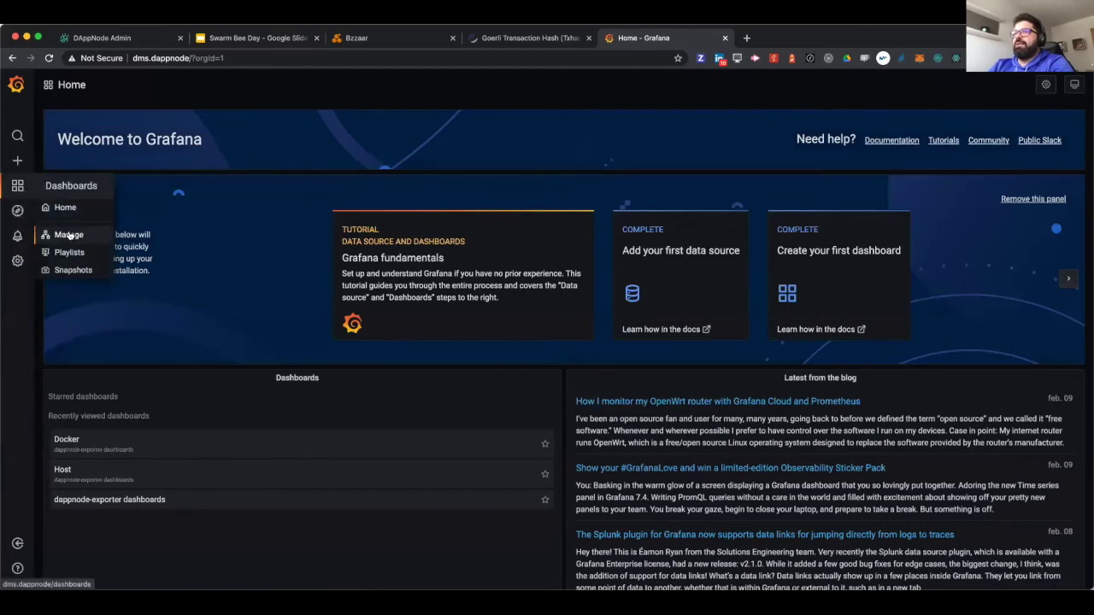
click(68, 234)
click(371, 260)
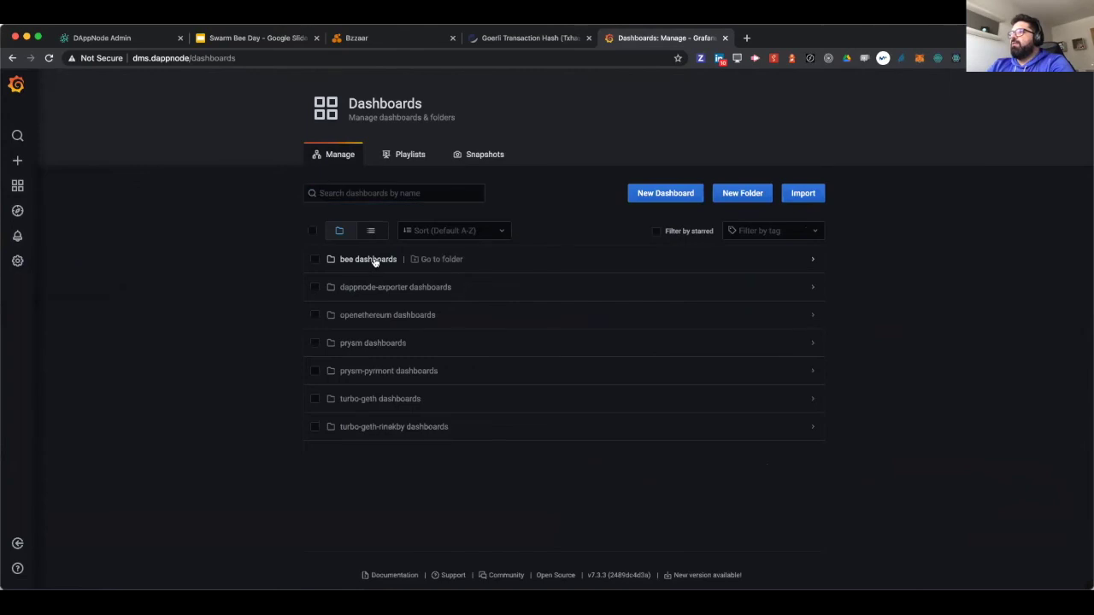
click(352, 283)
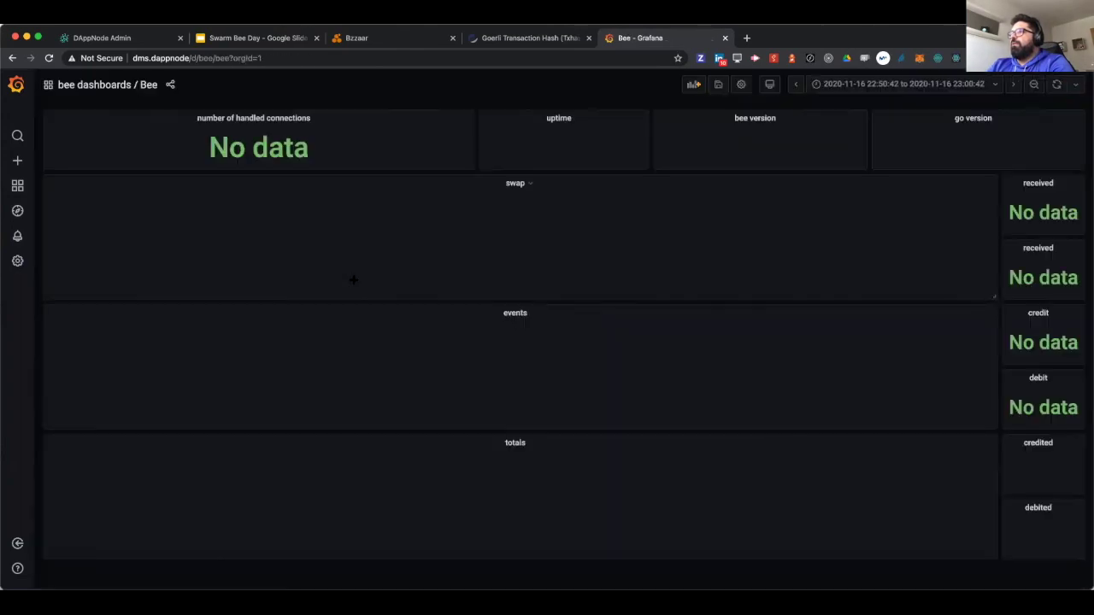
- Set the dashboard to Last 5 minutes, refresh it, and return to the Bee node logs
click(939, 83)
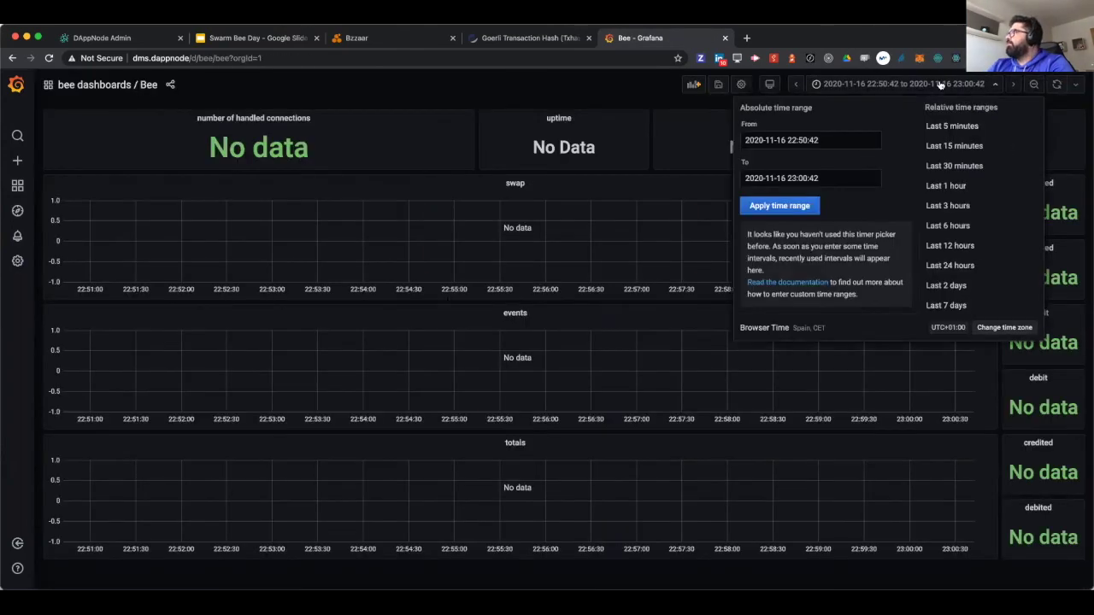
click(951, 126)
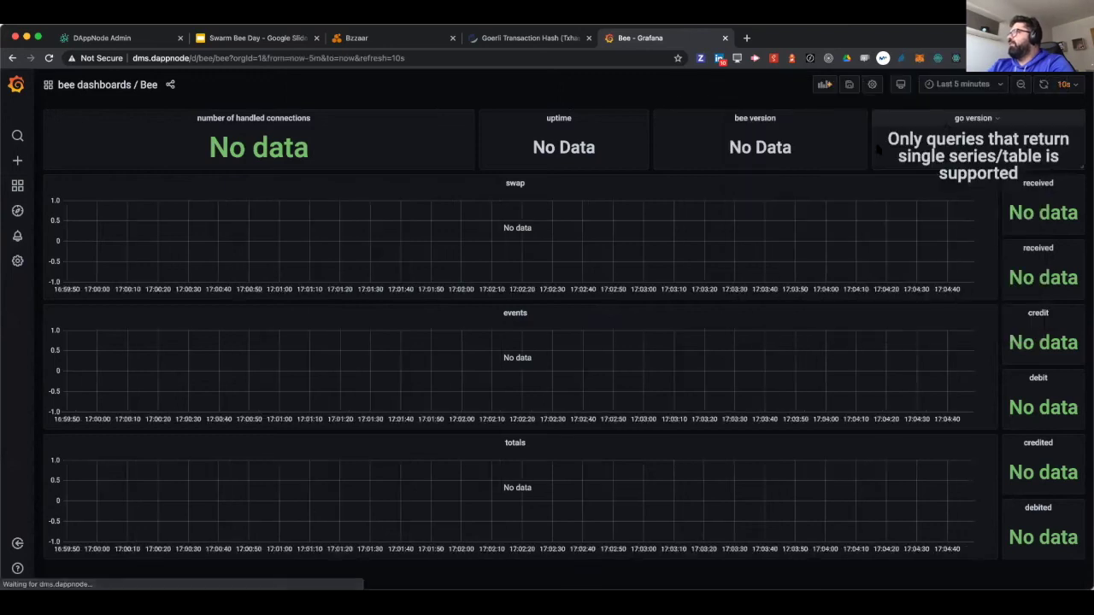
click(1043, 84)
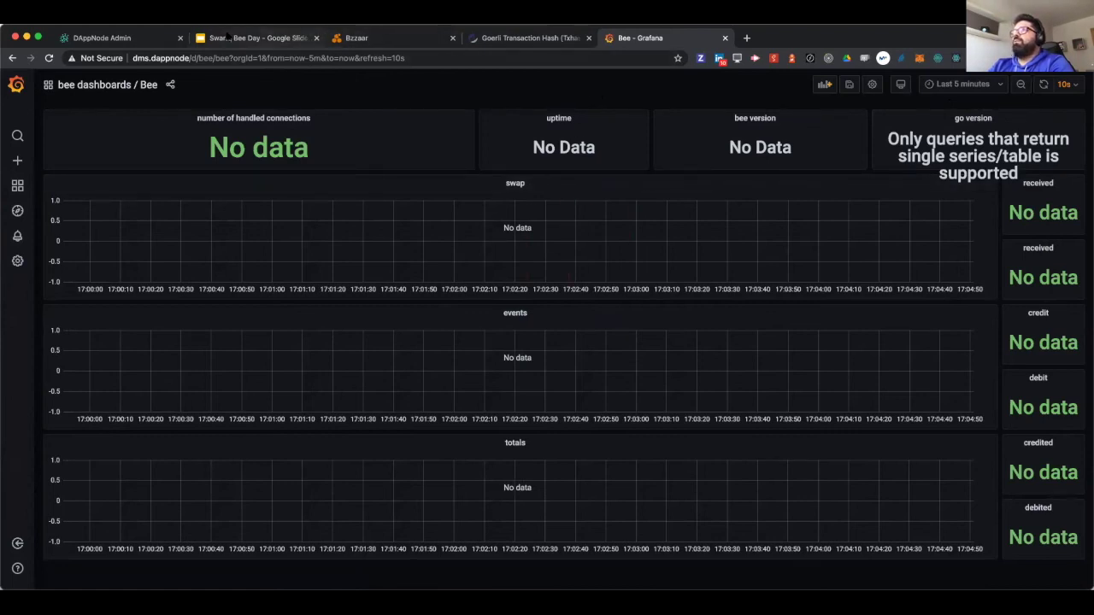
click(128, 38)
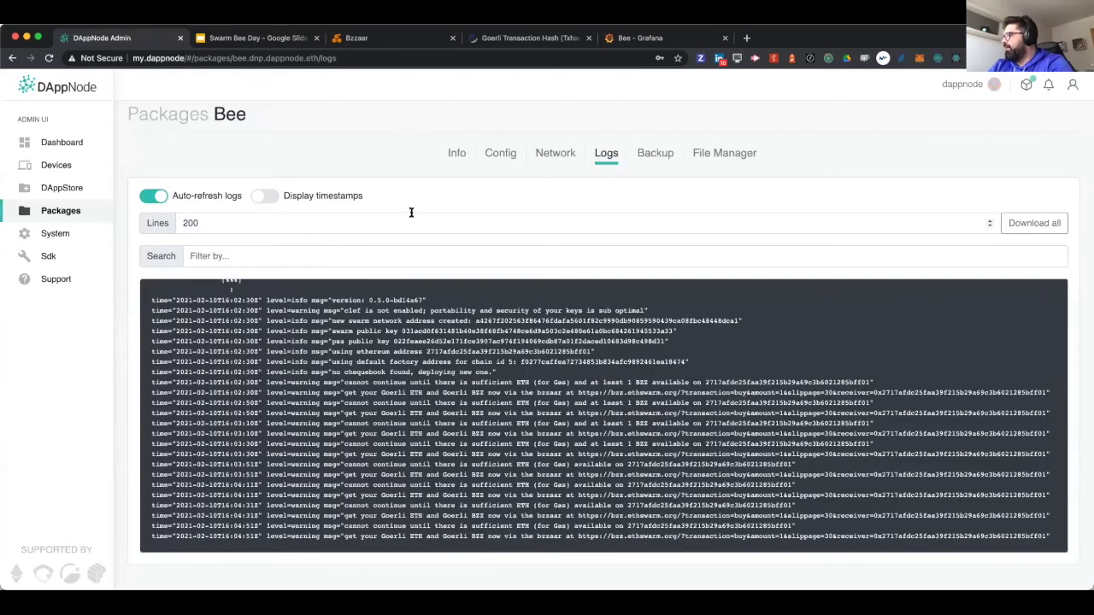
- Review the Etherscan purchase transaction, then request Goerli ETH from the Bzzaar faucet
click(500, 41)
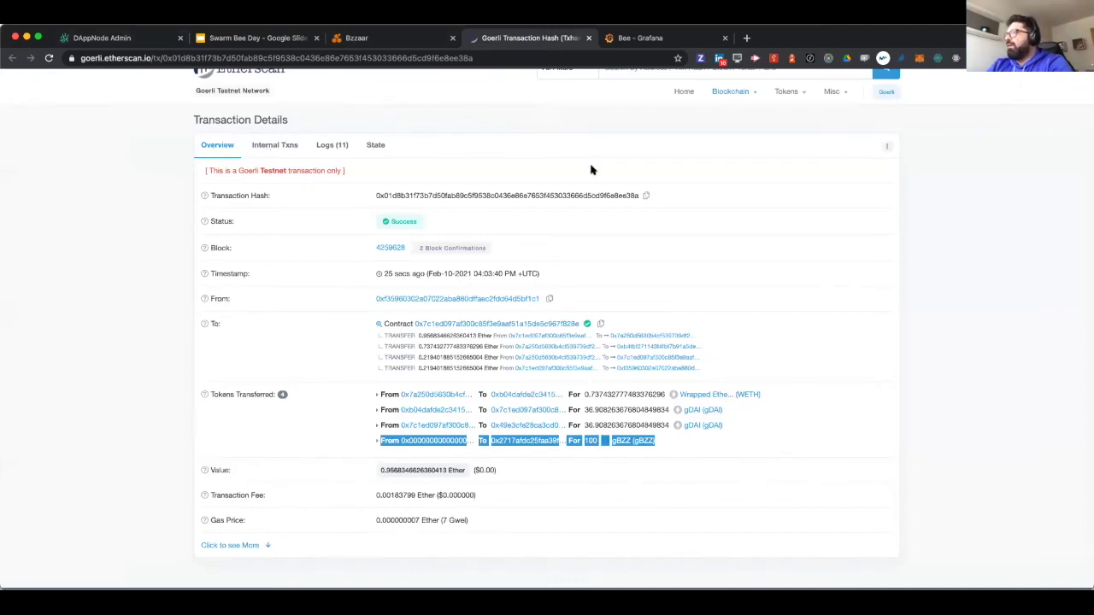
scroll(590, 169, up, 1)
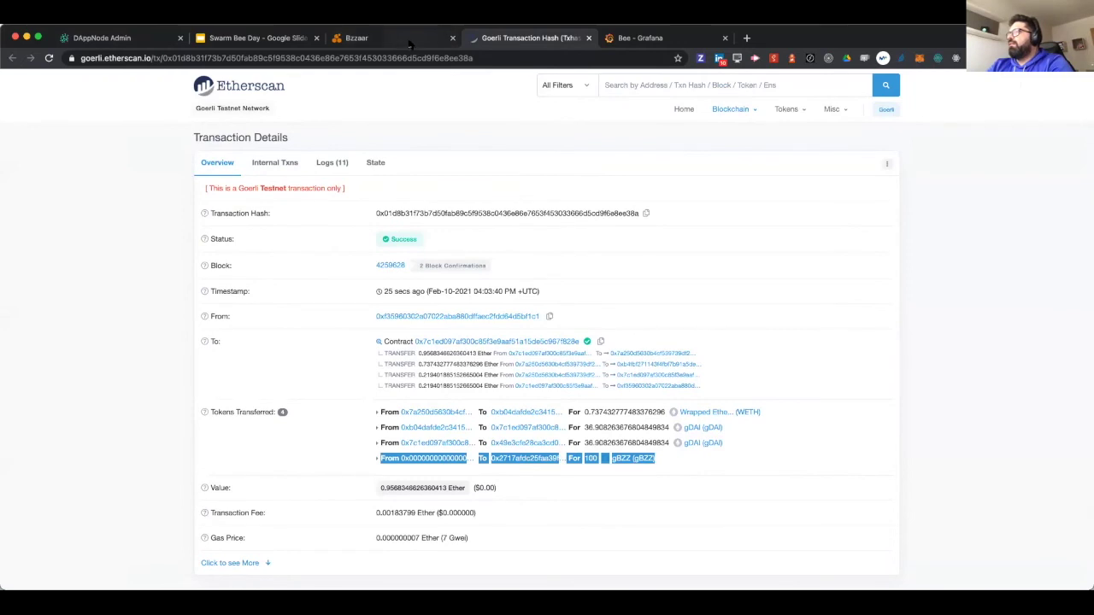
click(409, 39)
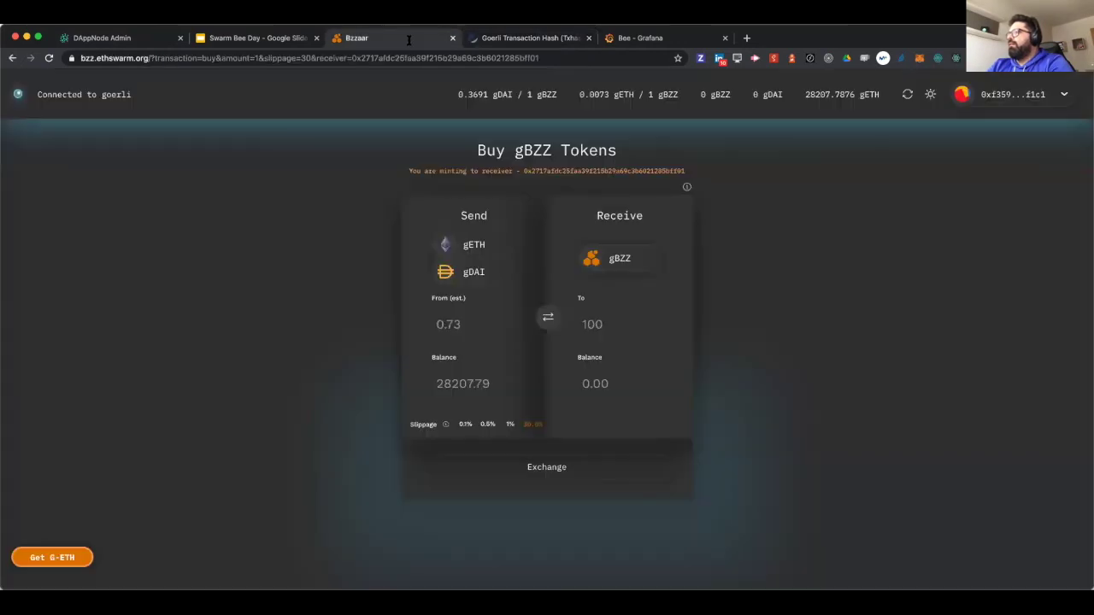
click(31, 558)
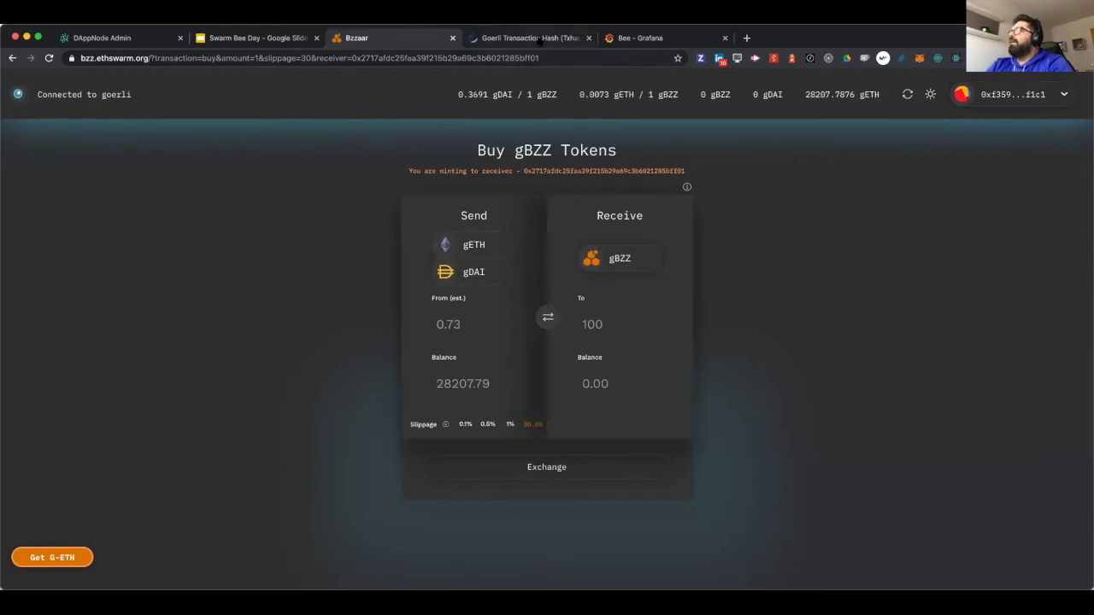
- Check the sending wallet's Etherscan page and copy the node's receiver address from the Bee logs
click(538, 38)
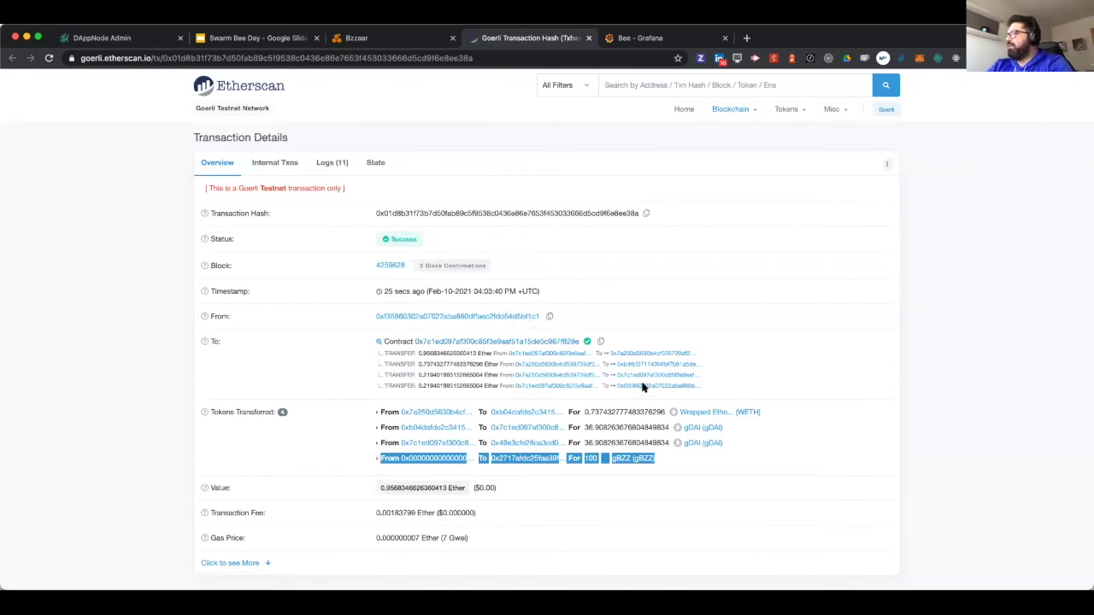
click(740, 356)
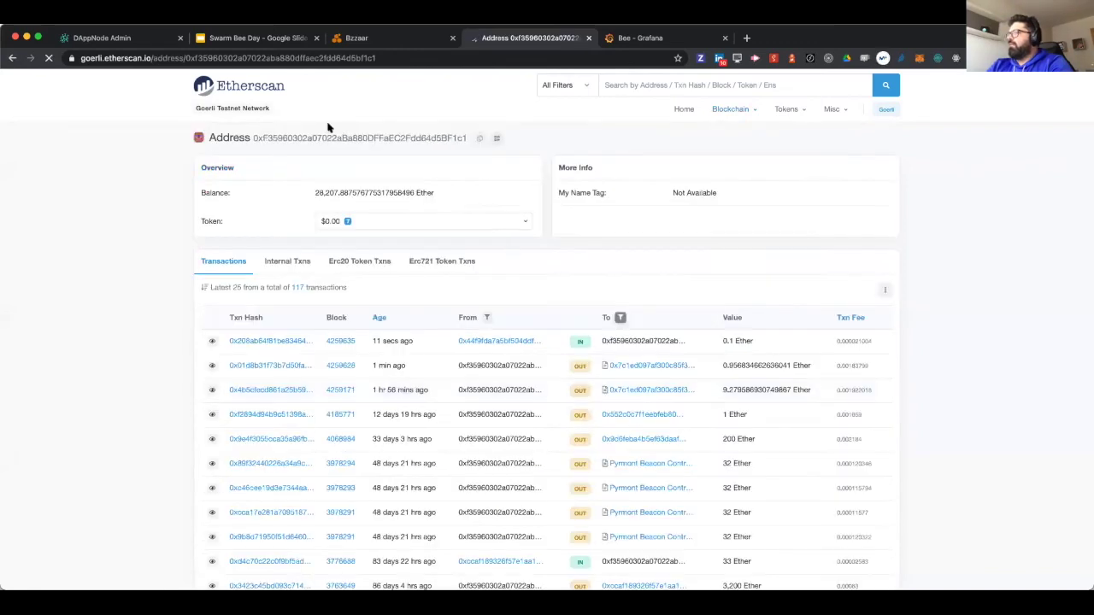
click(363, 38)
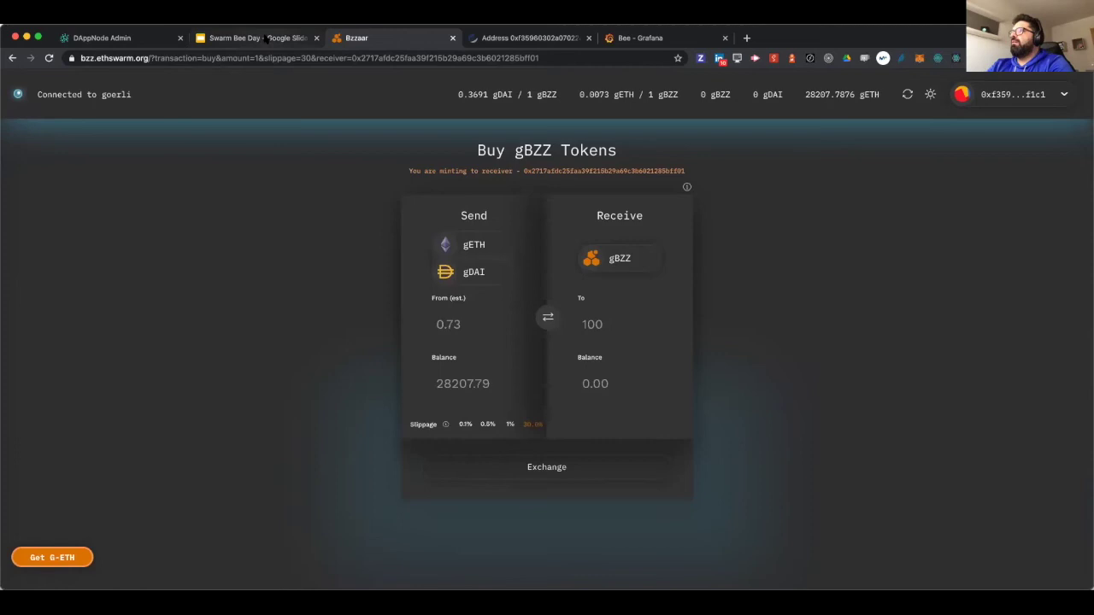
click(120, 37)
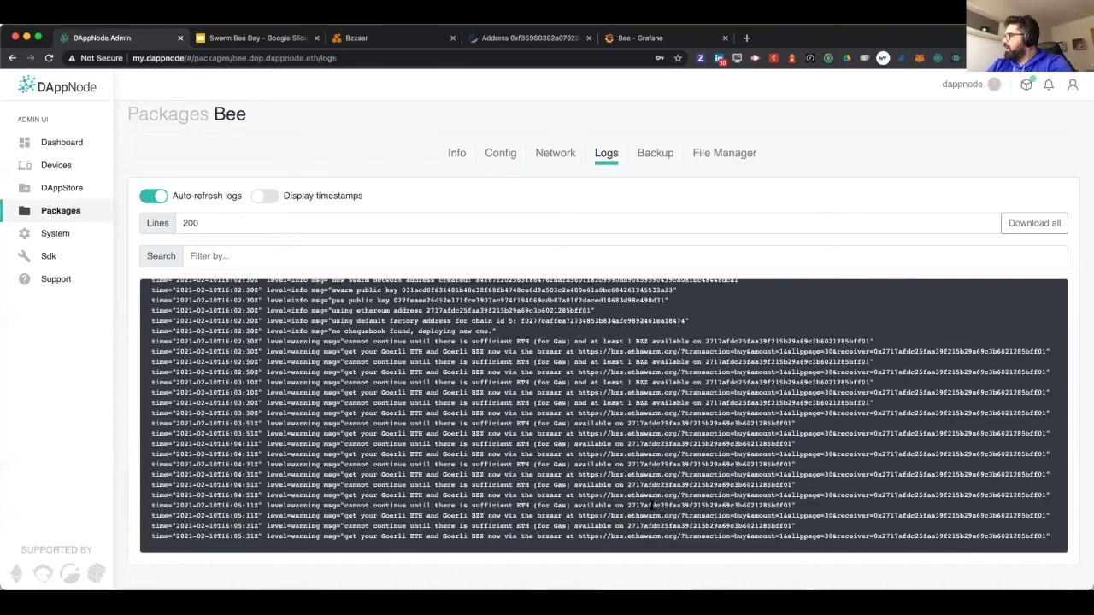
double_click(901, 535)
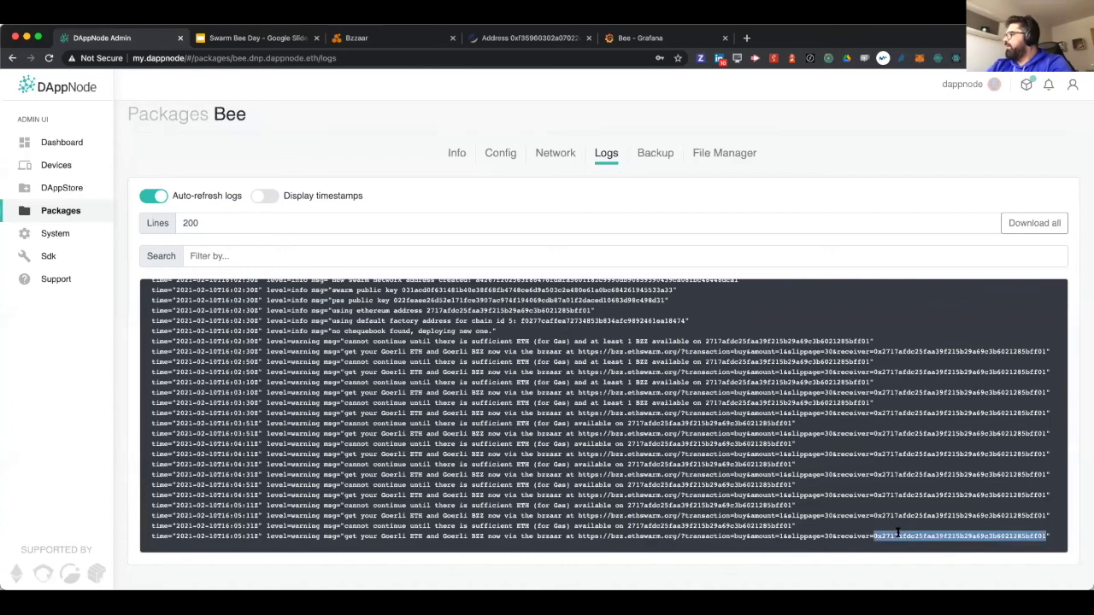
- Copy the receiver address from the Bzzaar page and return to the Etherscan purchase transaction
click(533, 38)
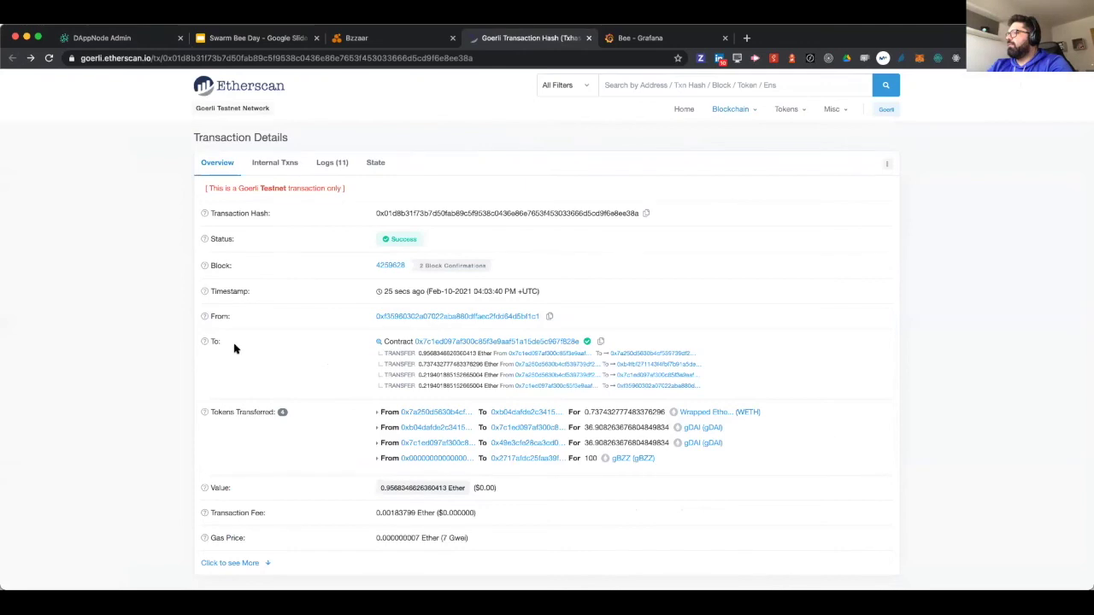
scroll(235, 348, down, 1)
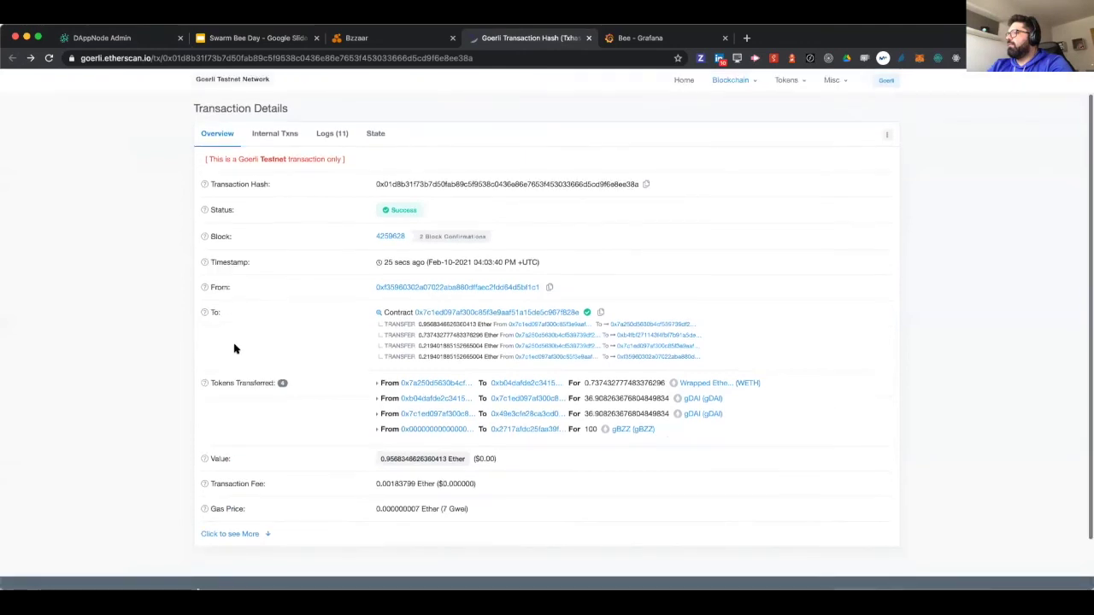
click(395, 40)
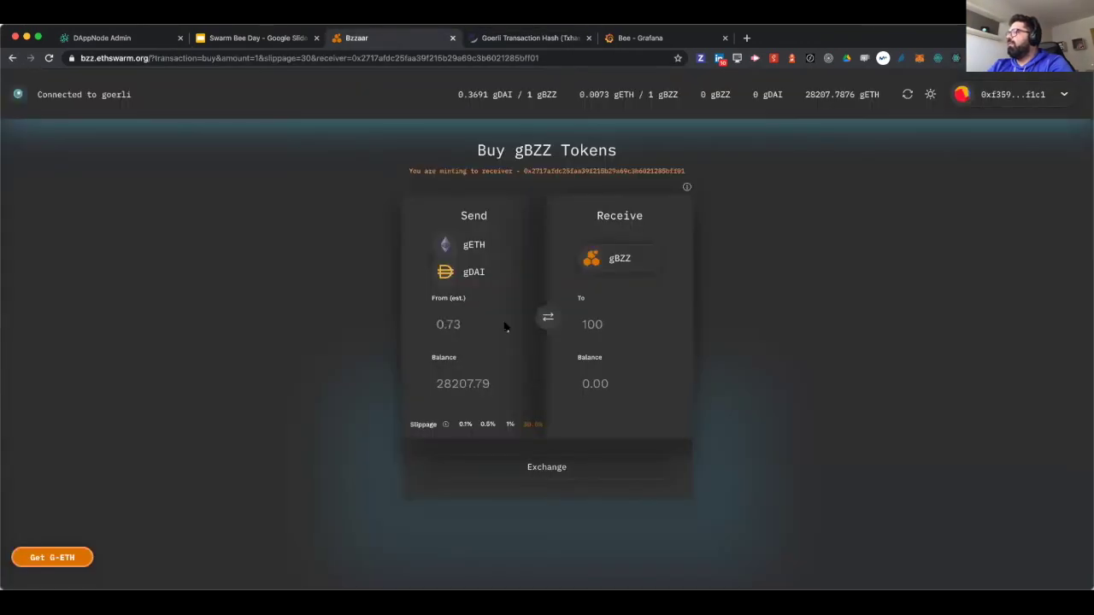
double_click(557, 170)
key(ctrl+c)
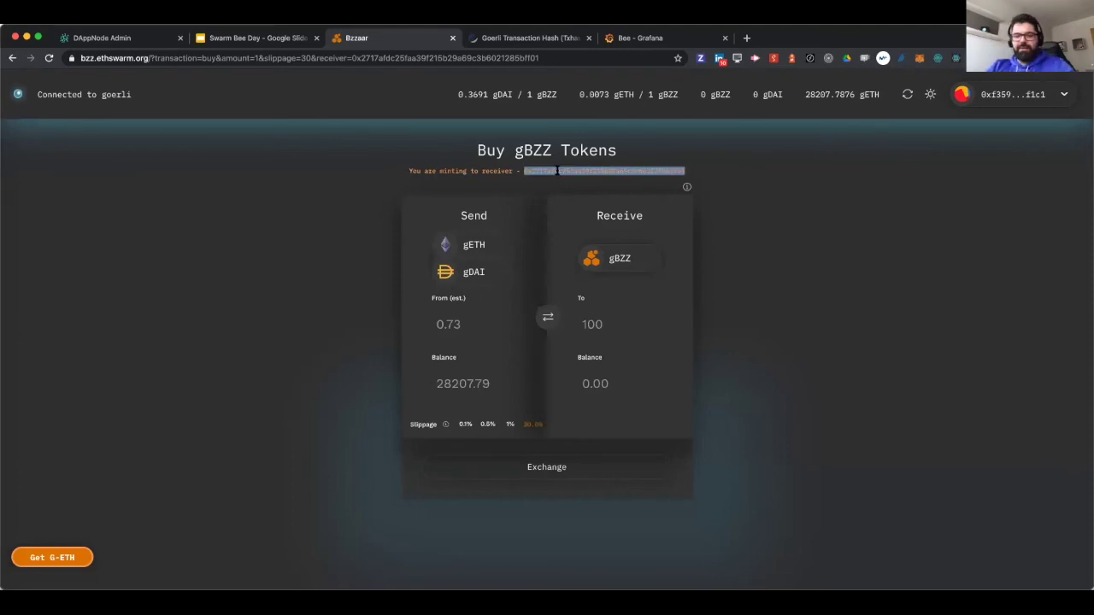
click(531, 40)
scroll(495, 201, up, 1)
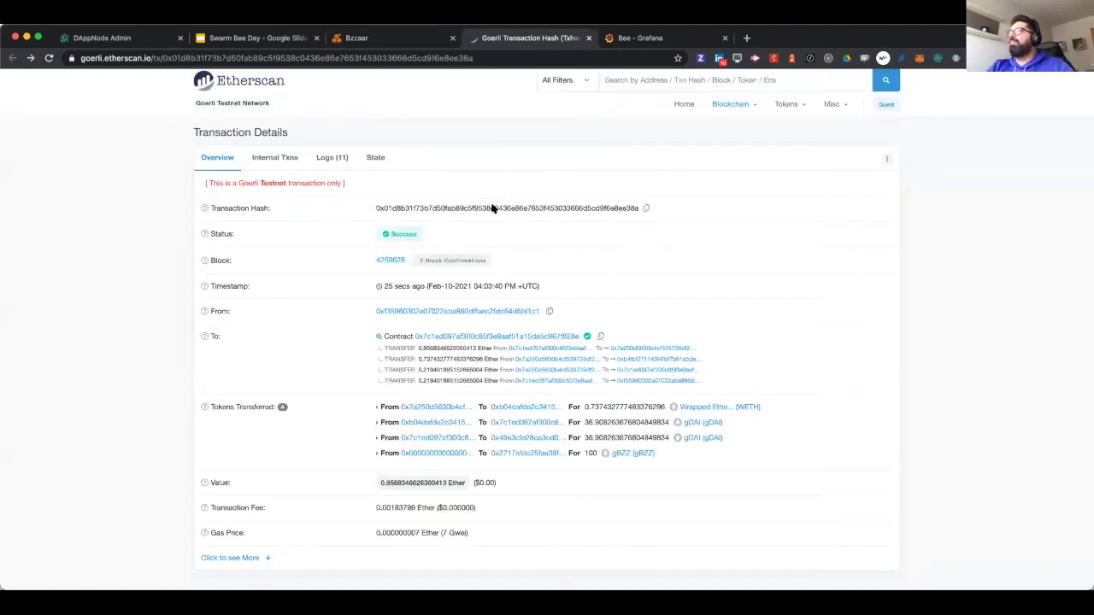
- Look up the pasted node address on Etherscan and check its token list for 100 gBZZ
click(675, 86)
key(ctrl+v)
key(Return)
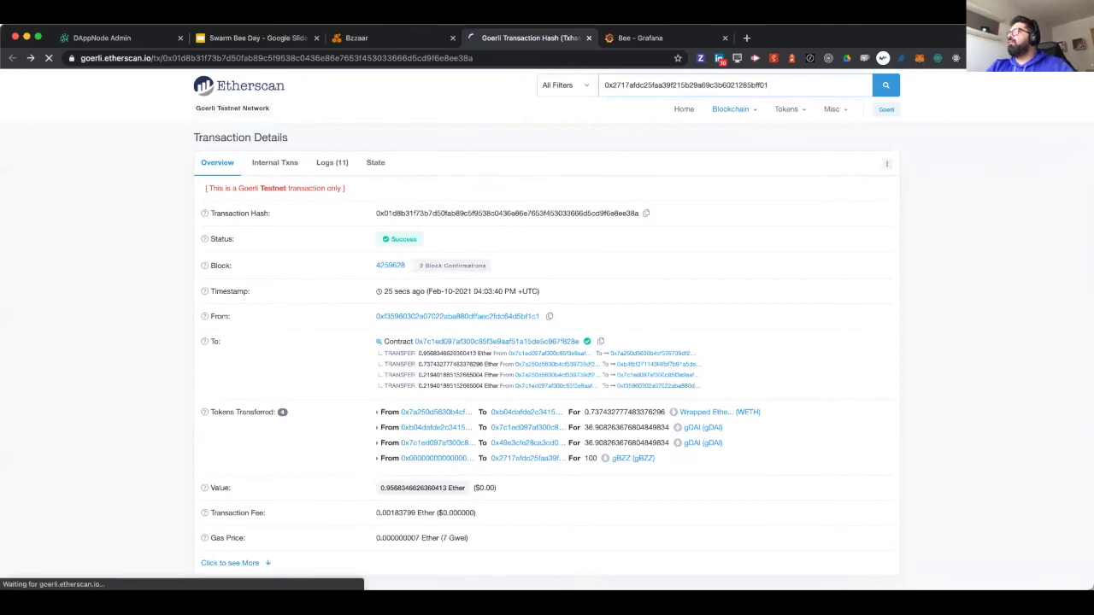
click(418, 222)
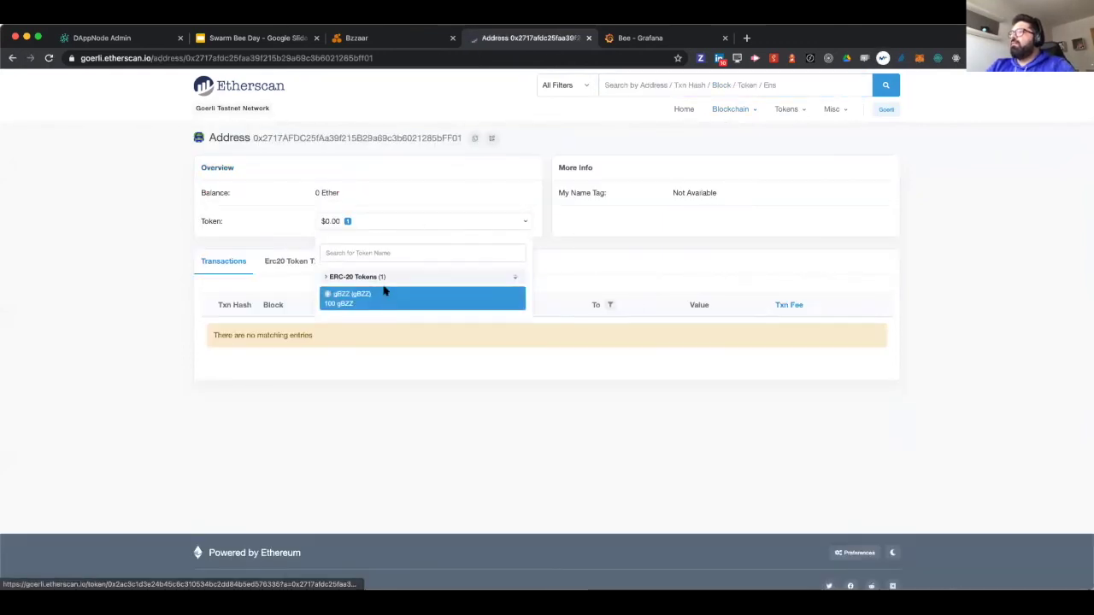
click(476, 153)
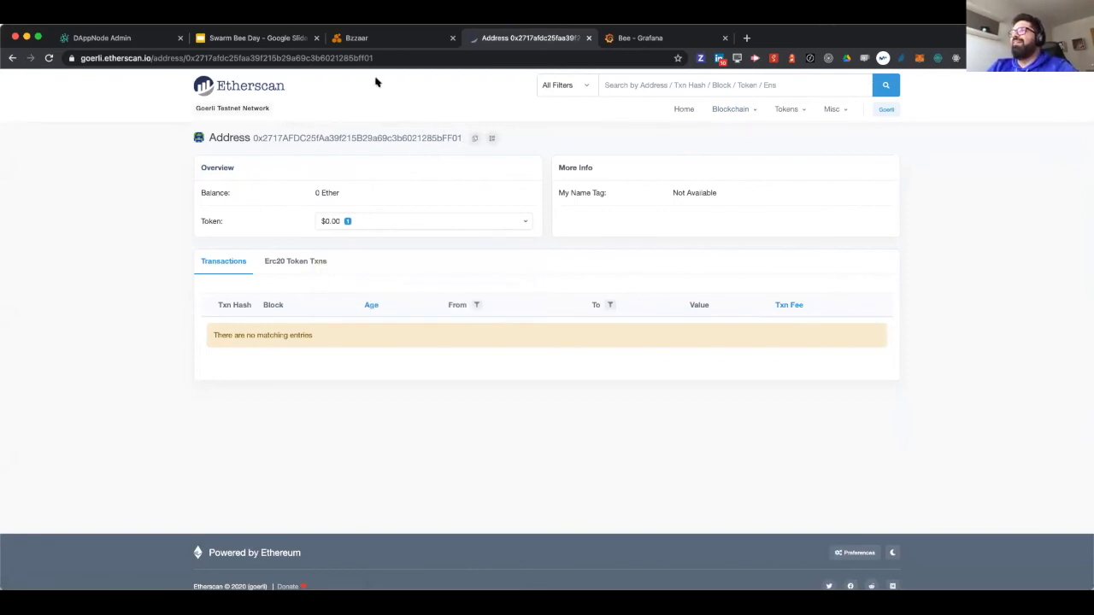
- Send 1 ETH from MetaMask to the pasted Bee node address and confirm the transfer
click(917, 59)
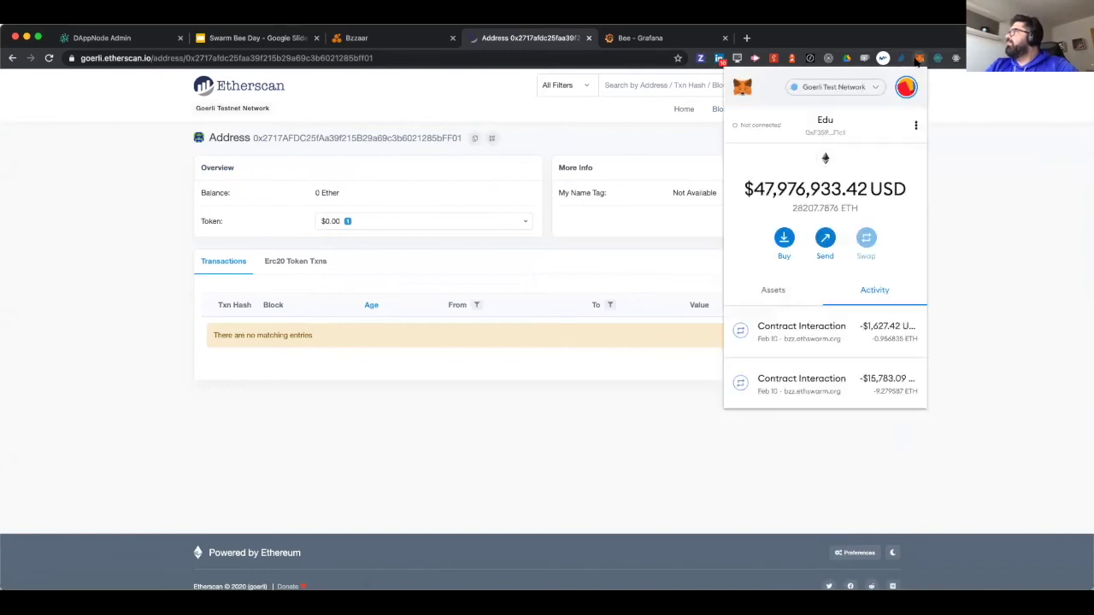
click(831, 238)
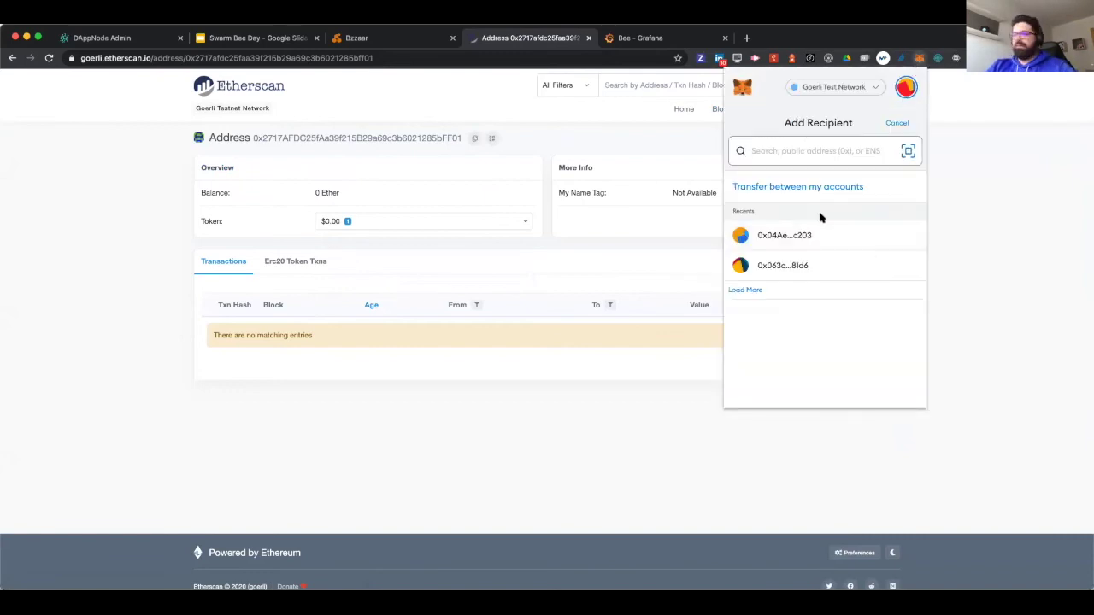
text(0x2717AFDC25fAa39f215B29a69c3b6021285bFF01)
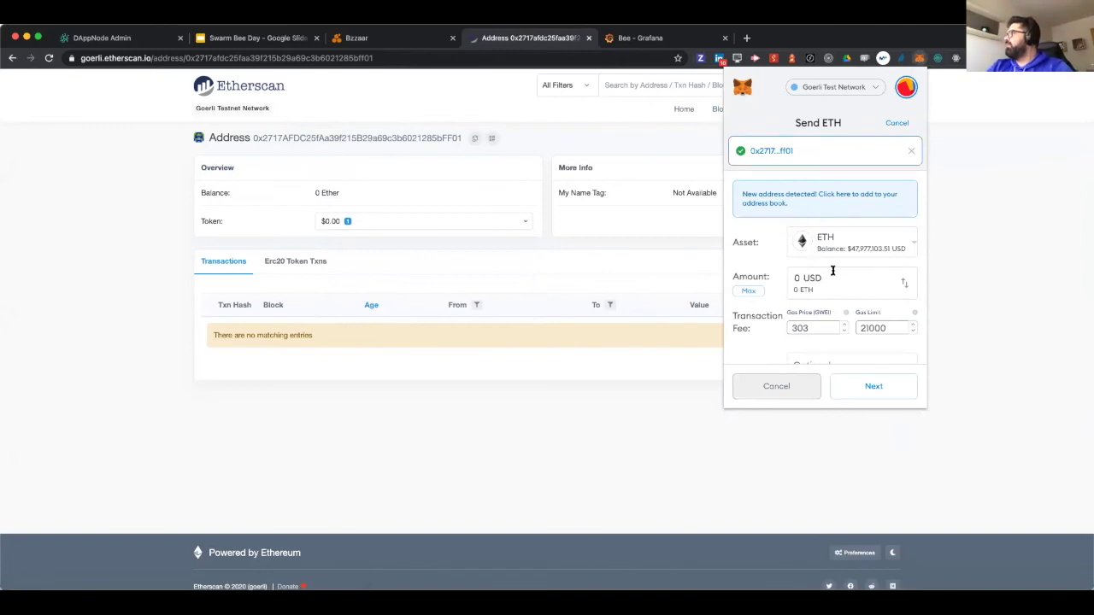
click(903, 282)
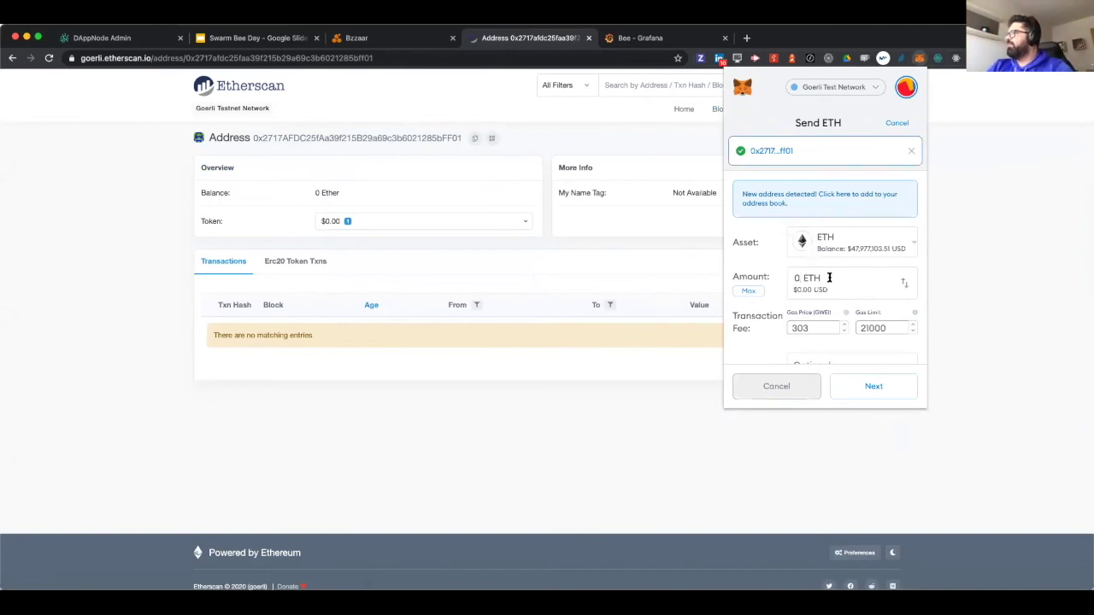
text(1)
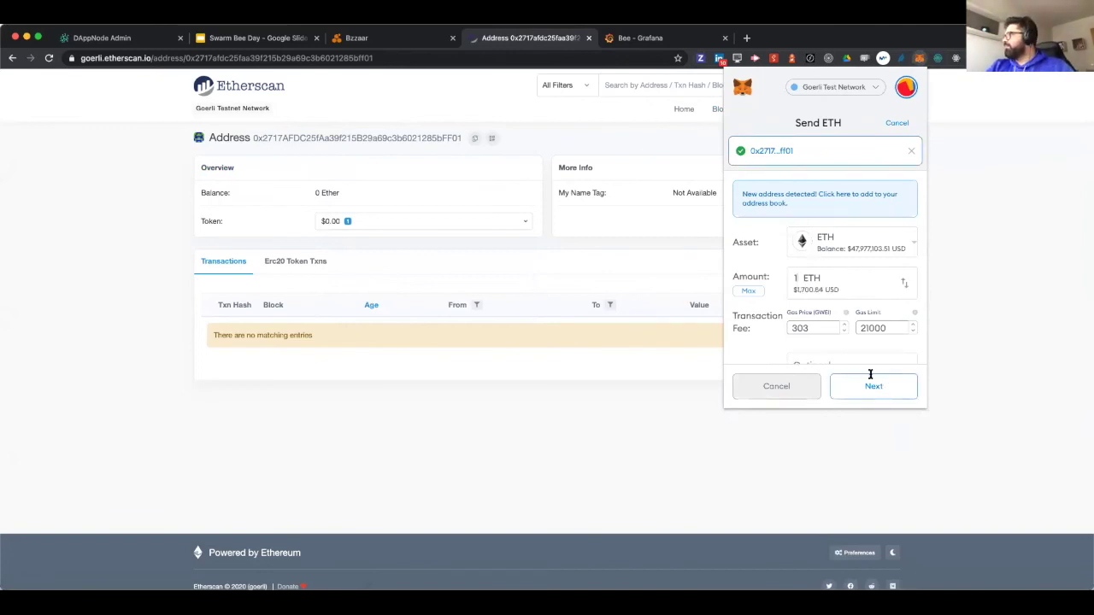
click(856, 386)
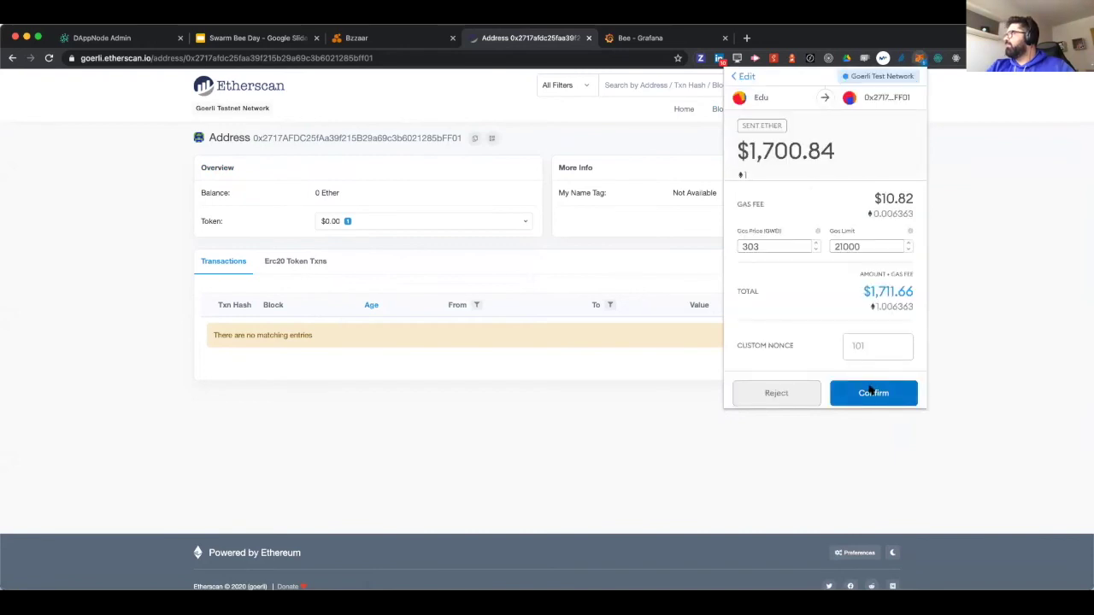
click(870, 391)
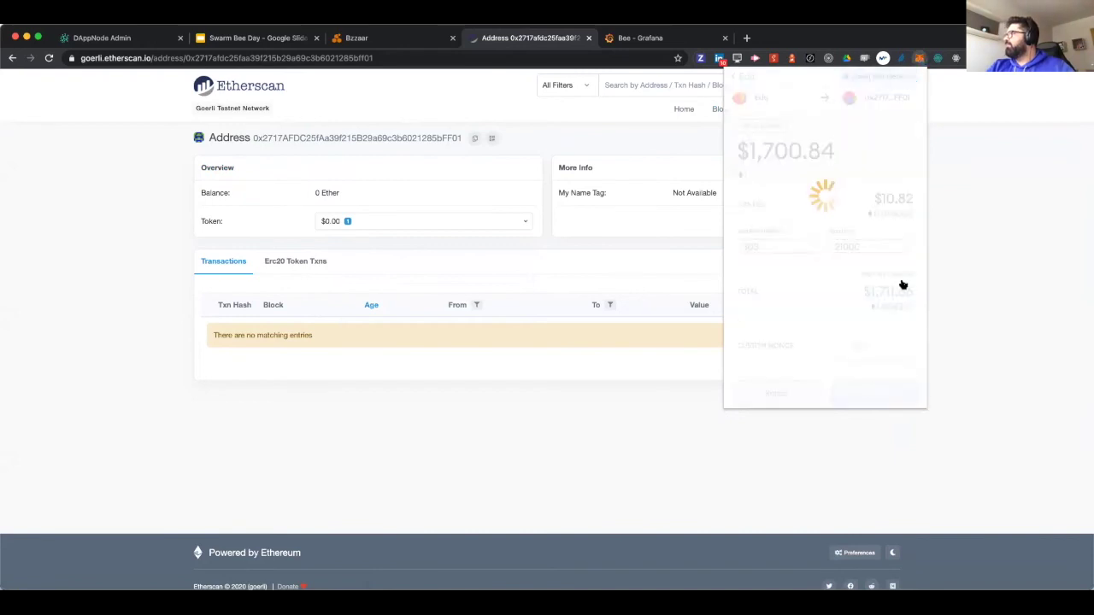
click(977, 295)
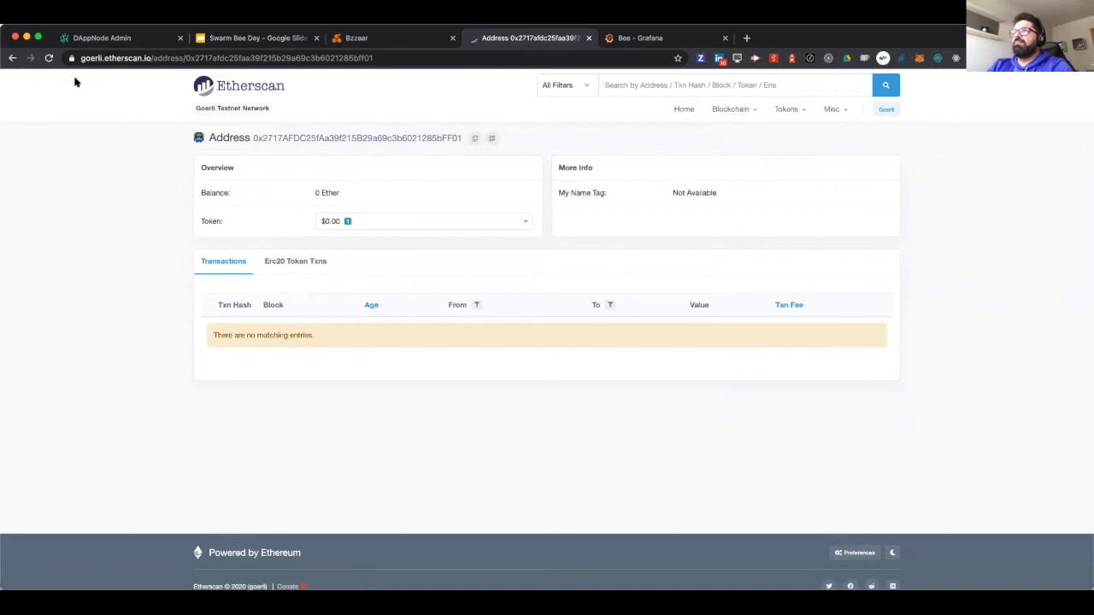
- Reload the node's address page until the incoming 1 Ether transaction appears, and inspect it
click(48, 57)
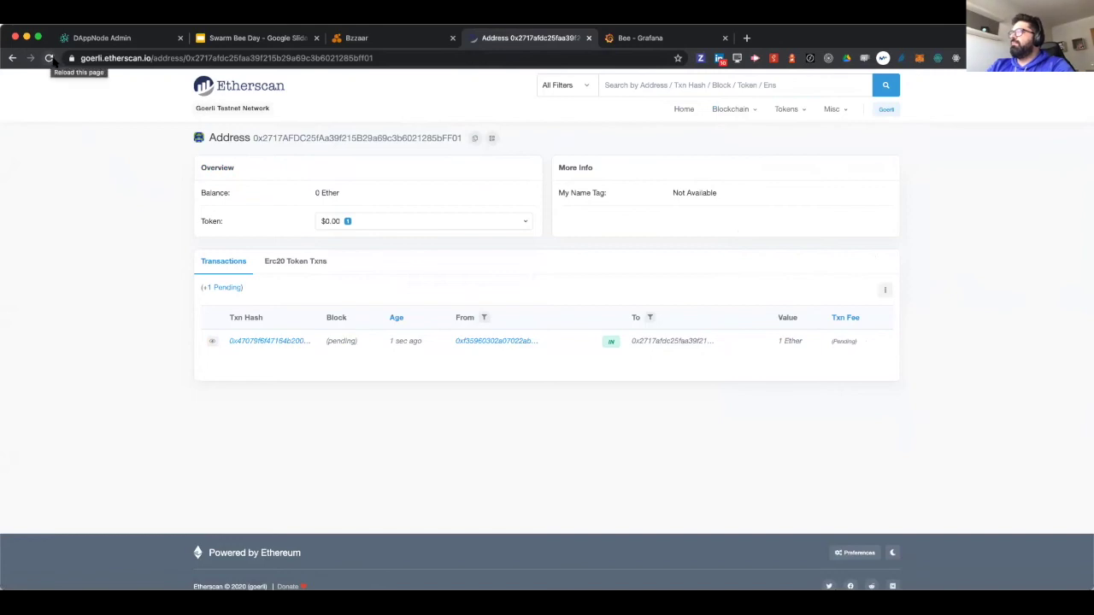
click(48, 57)
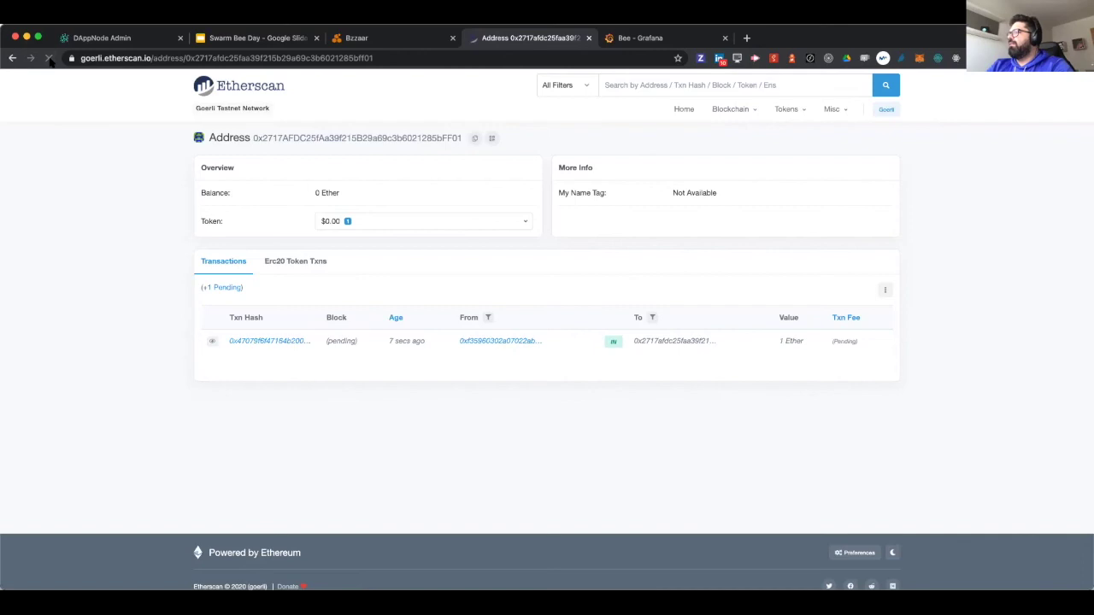
click(48, 57)
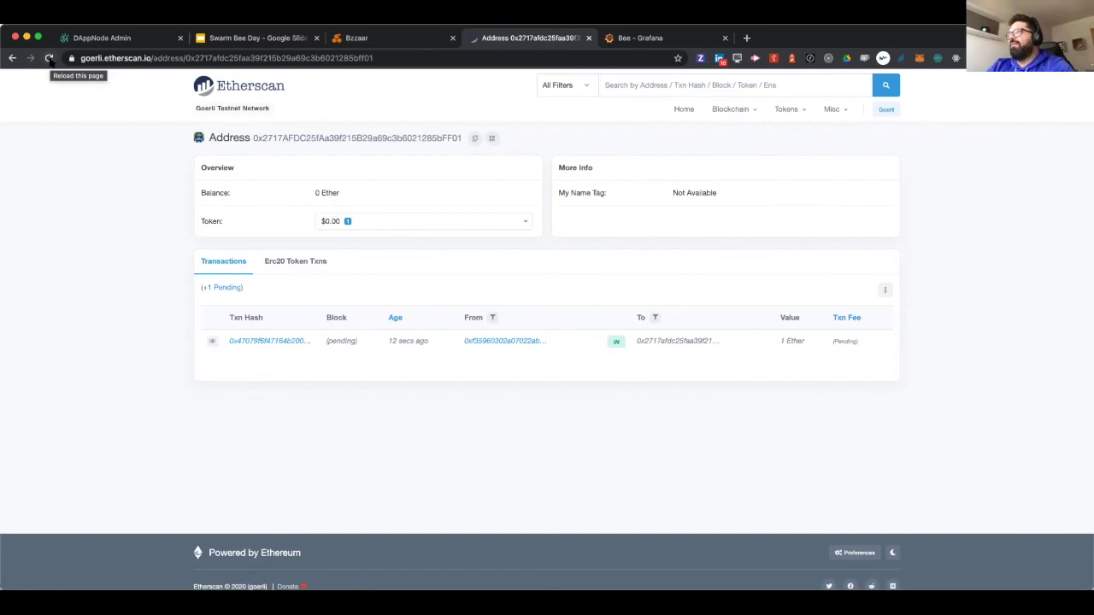
click(50, 58)
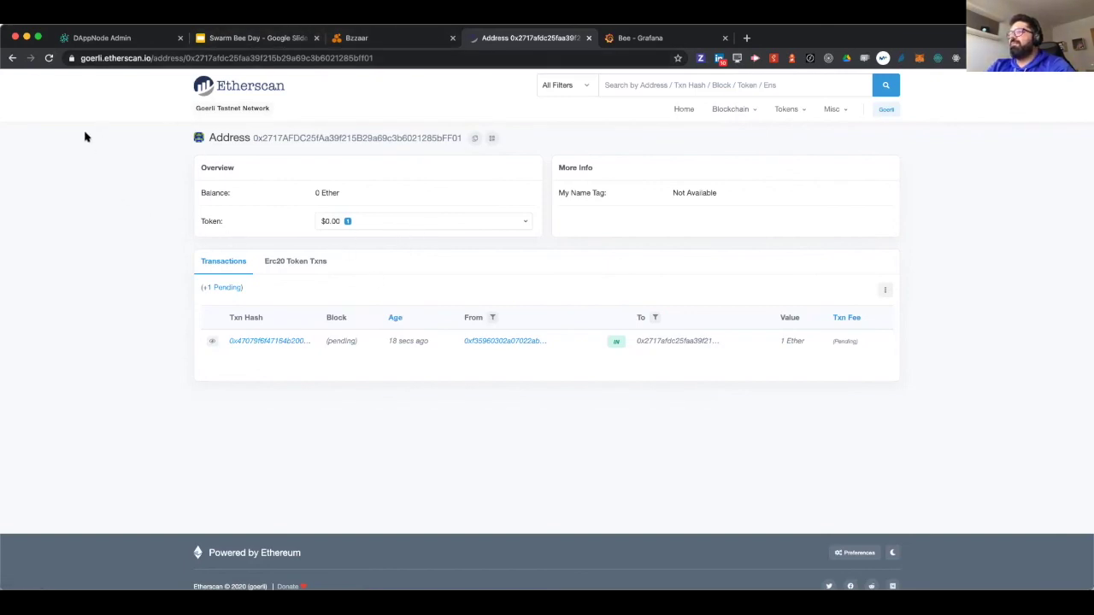
click(48, 57)
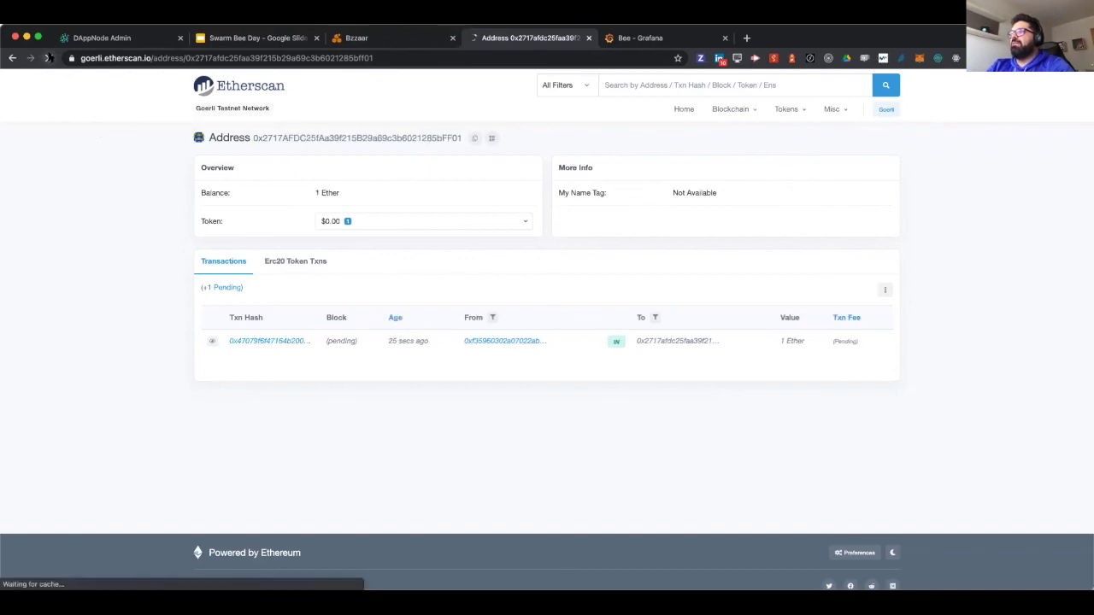
click(281, 341)
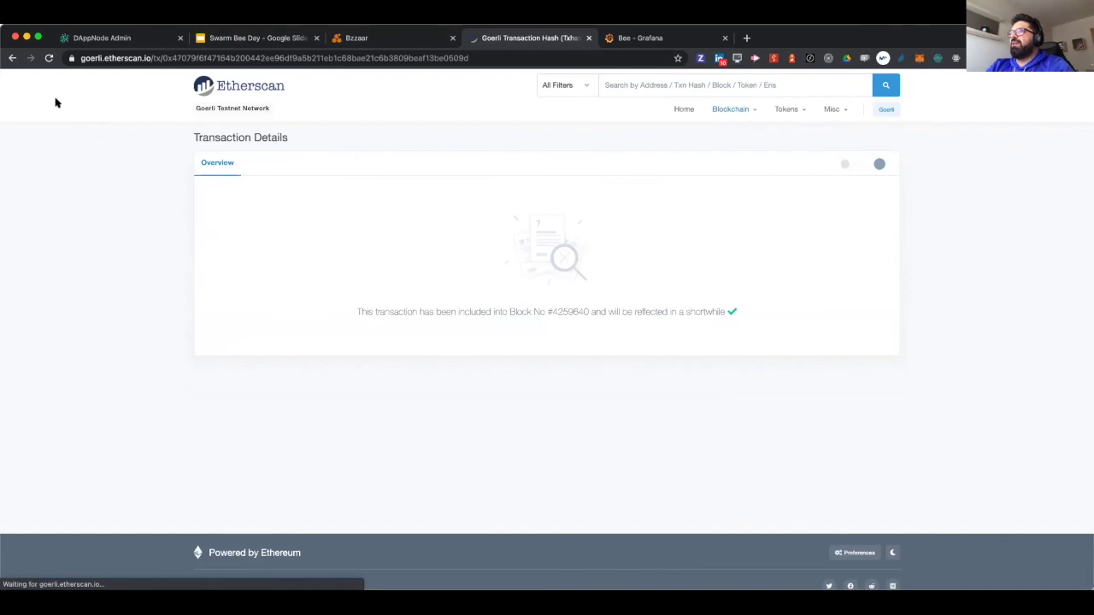
click(12, 57)
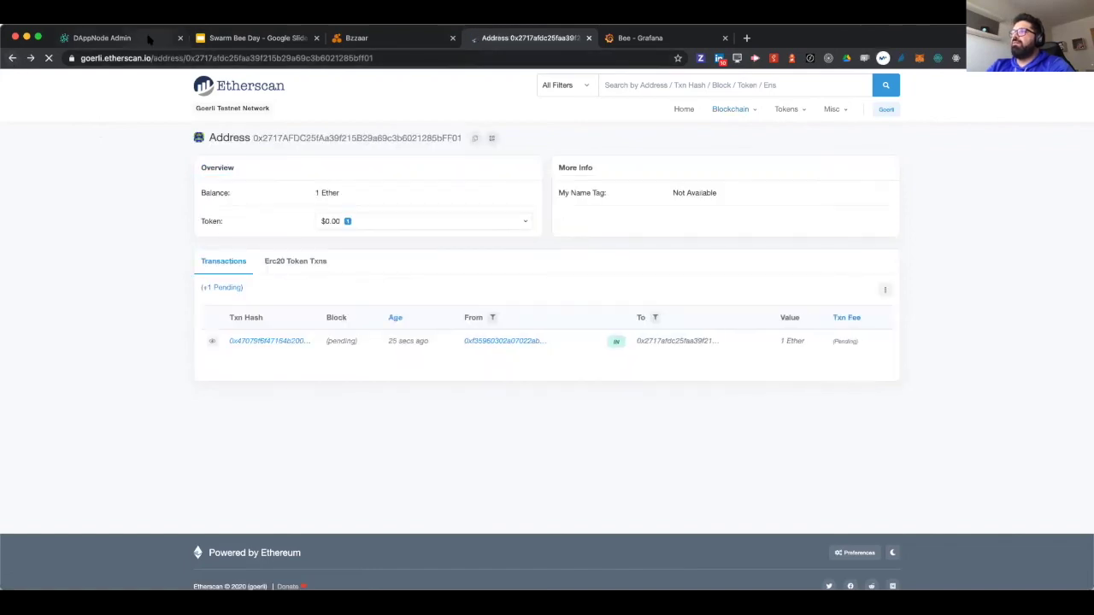
- Verify the transfer is mined and the address holds 100 gBZZ, then return to the Bee logs
click(151, 40)
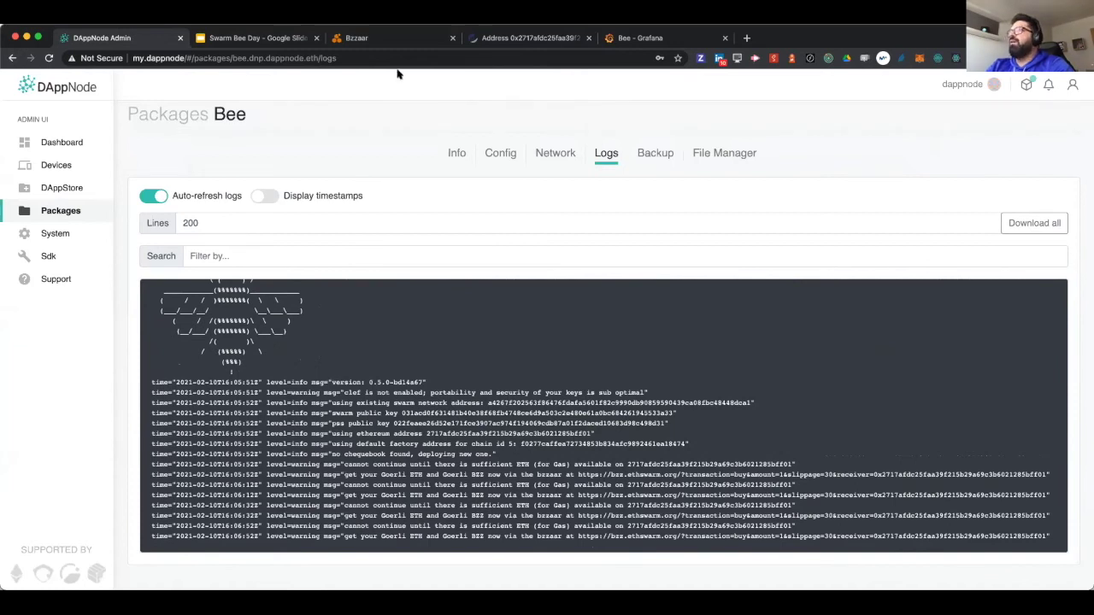
click(529, 39)
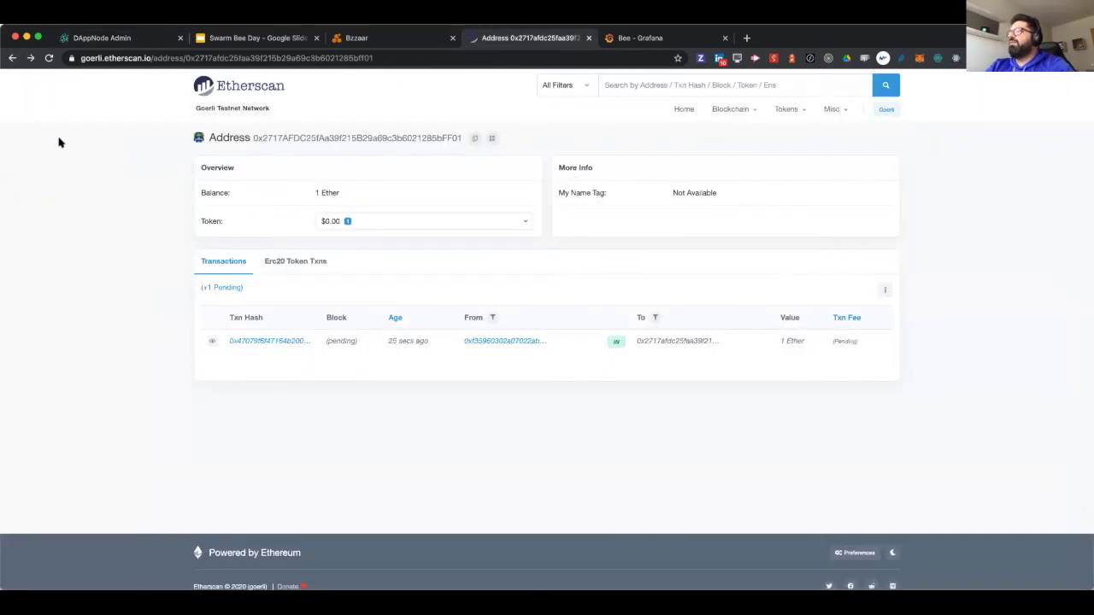
click(51, 60)
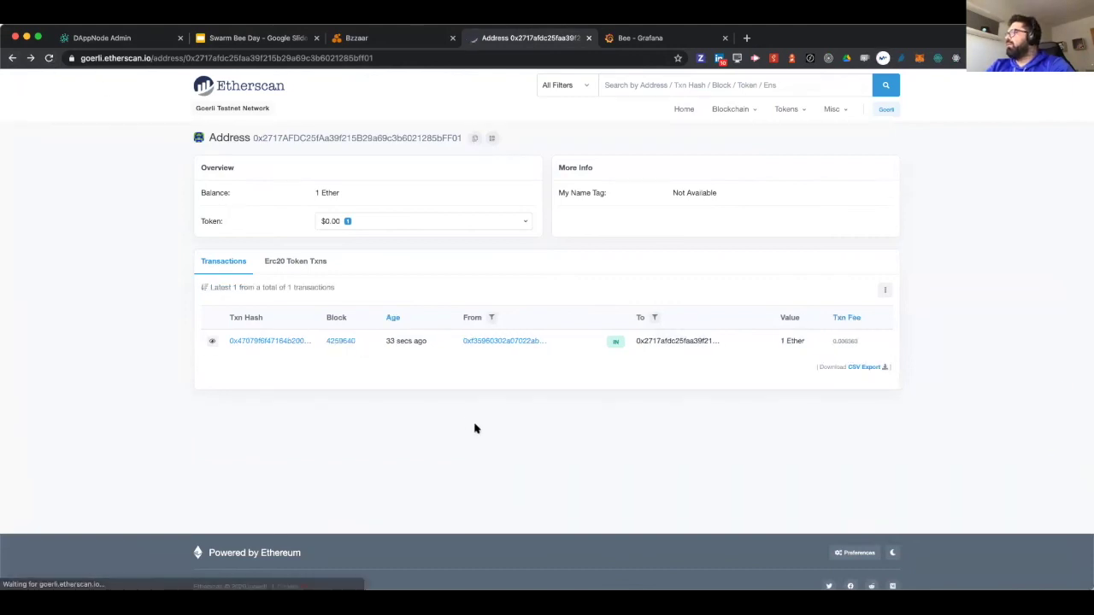
click(396, 206)
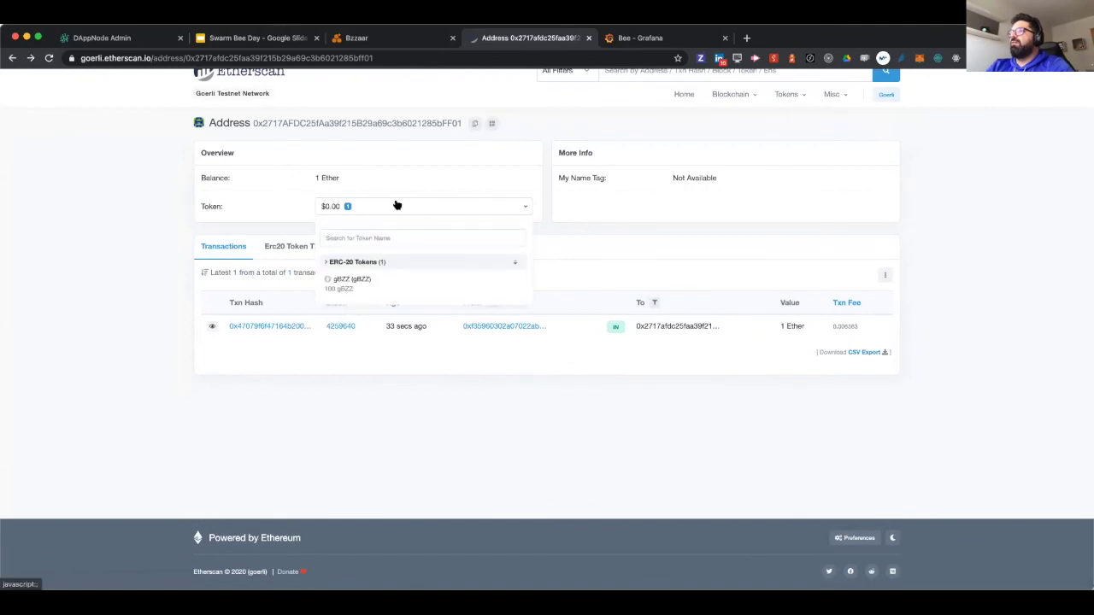
click(161, 154)
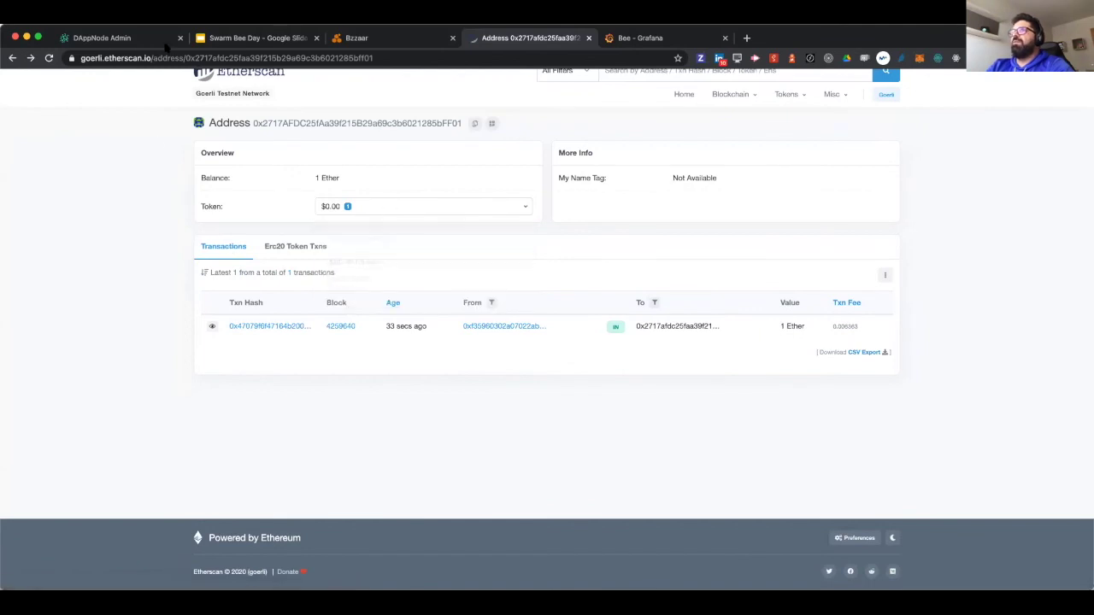
click(128, 37)
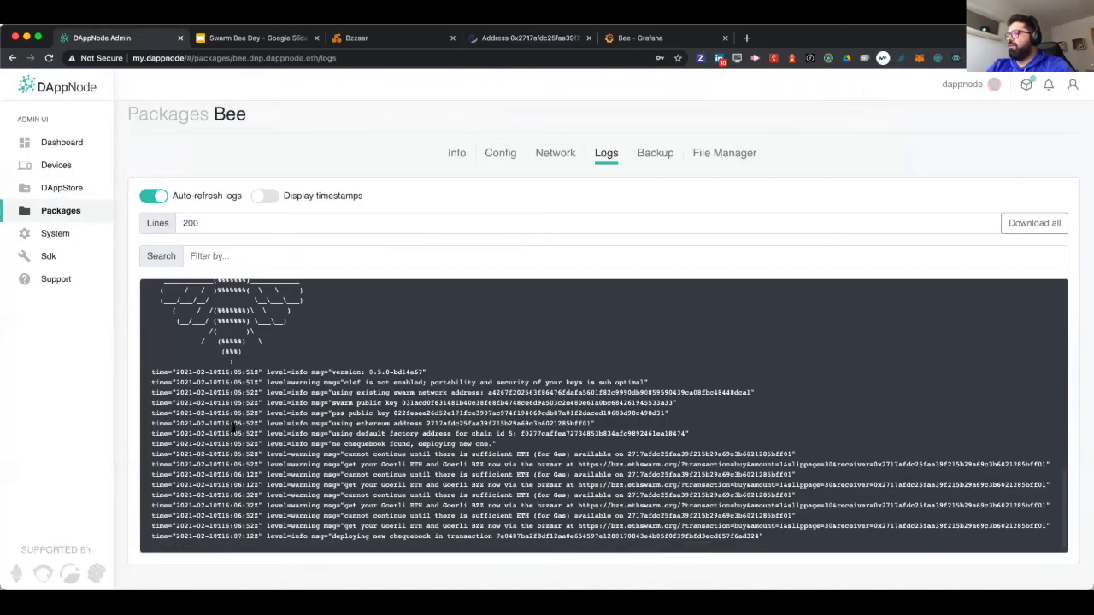
- Select the chequebook deployment and API address lines in the Bee logs
triple_click(375, 536)
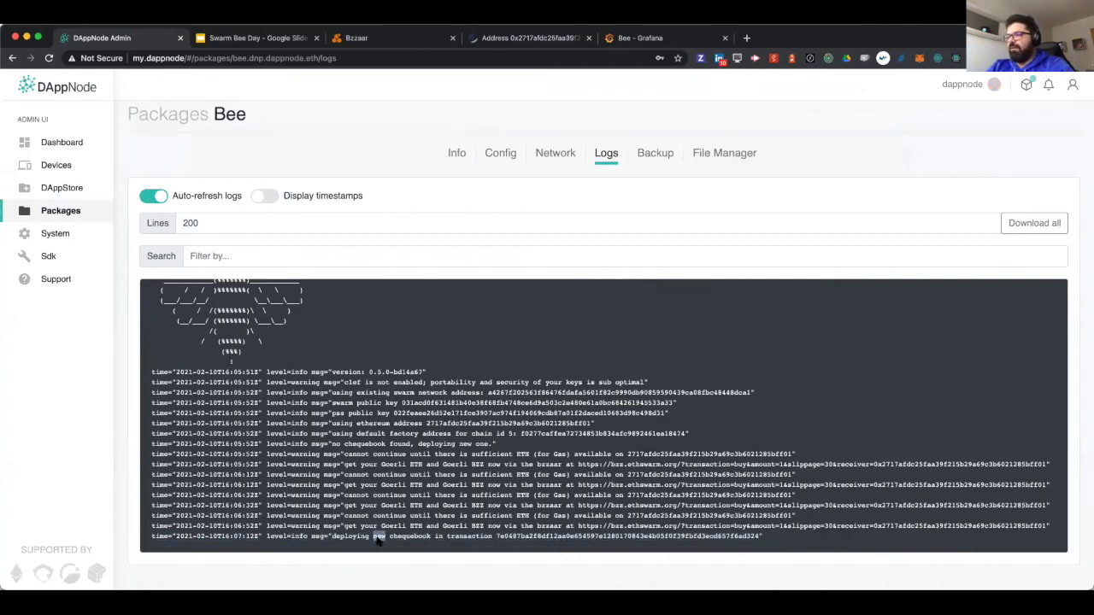
right_click(377, 538)
click(313, 530)
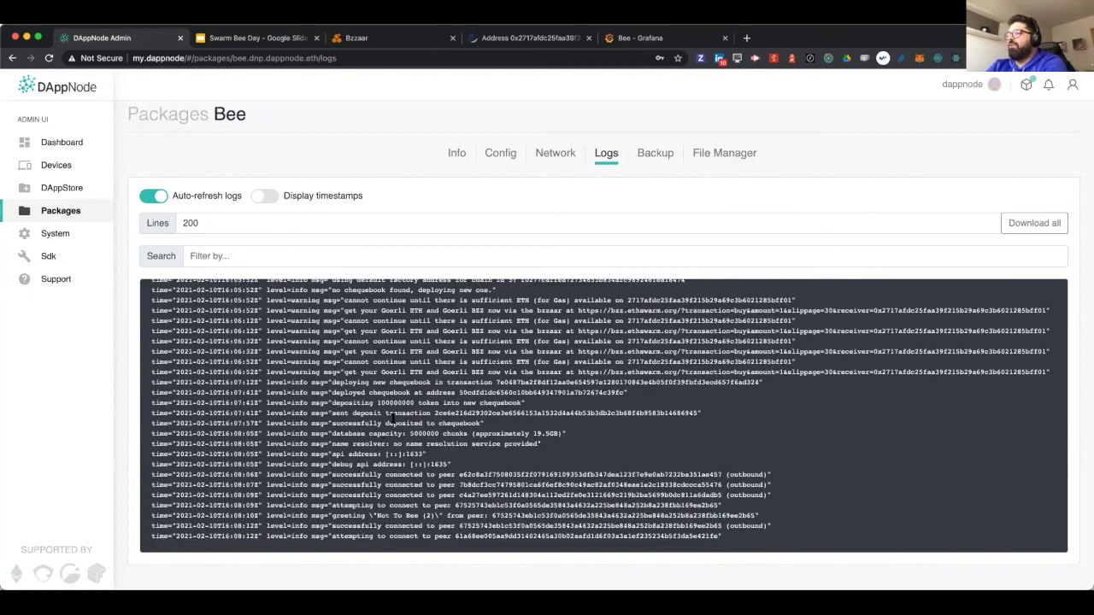
triple_click(363, 454)
right_click(363, 458)
click(381, 467)
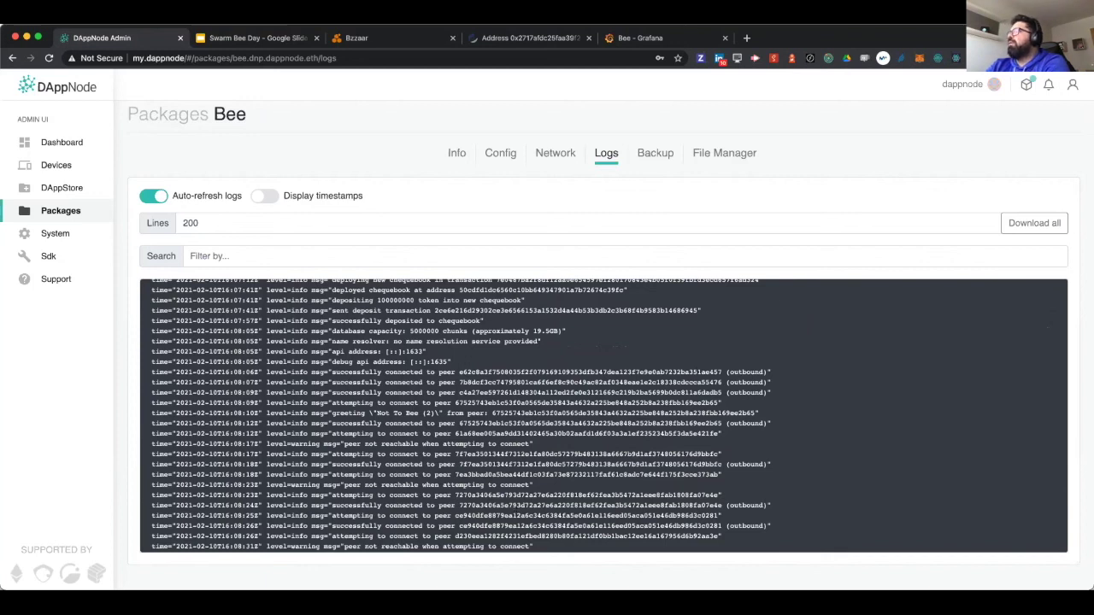
- Show the Bee Grafana dashboard over the last 5 minutes, now reporting 12 connections
click(679, 37)
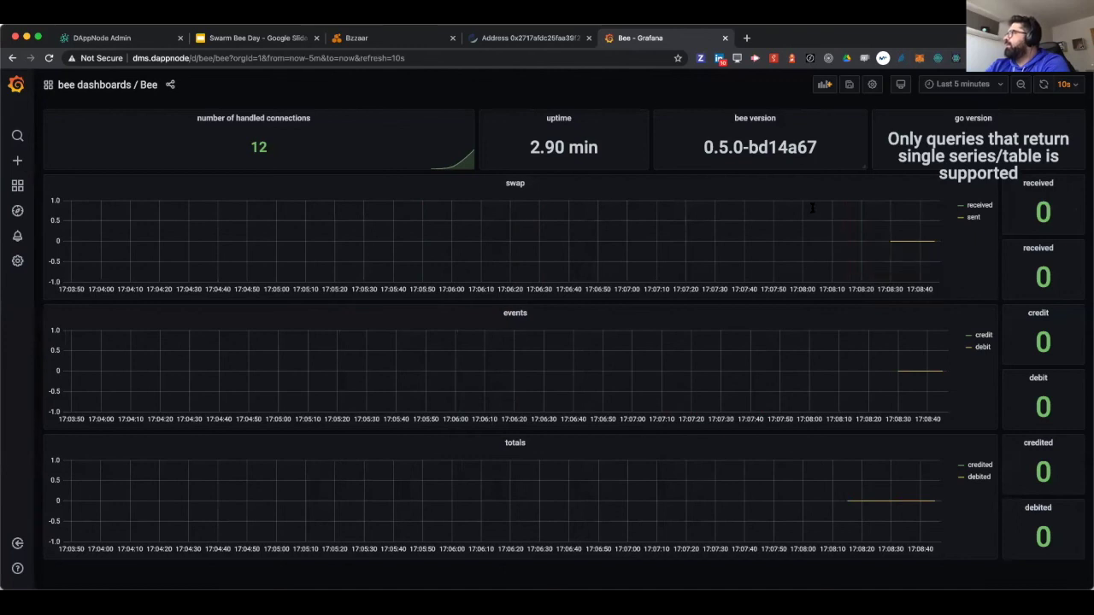
click(949, 84)
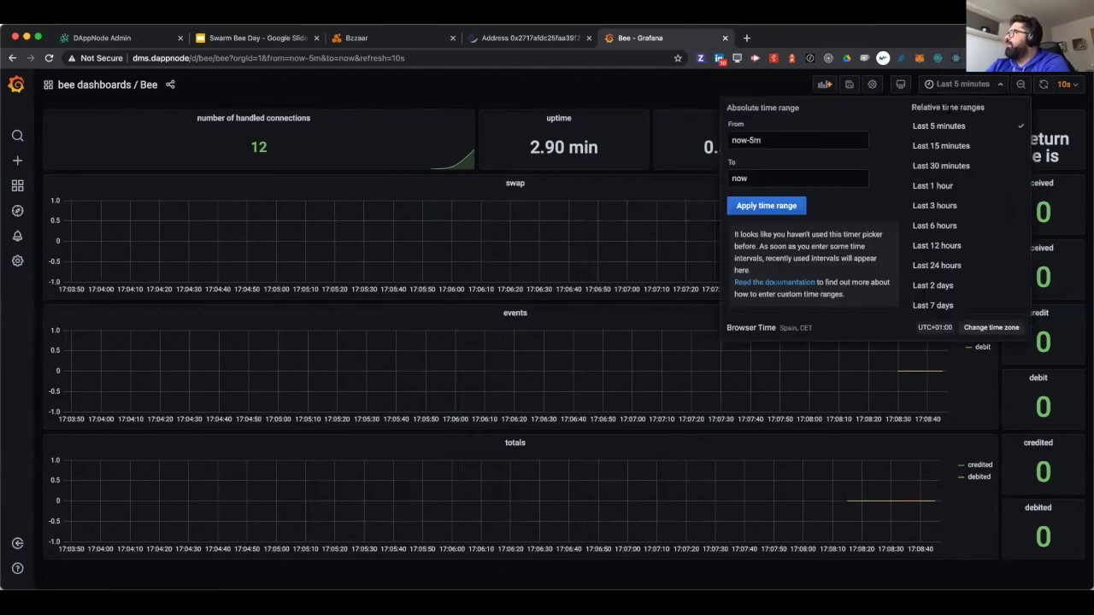
click(939, 125)
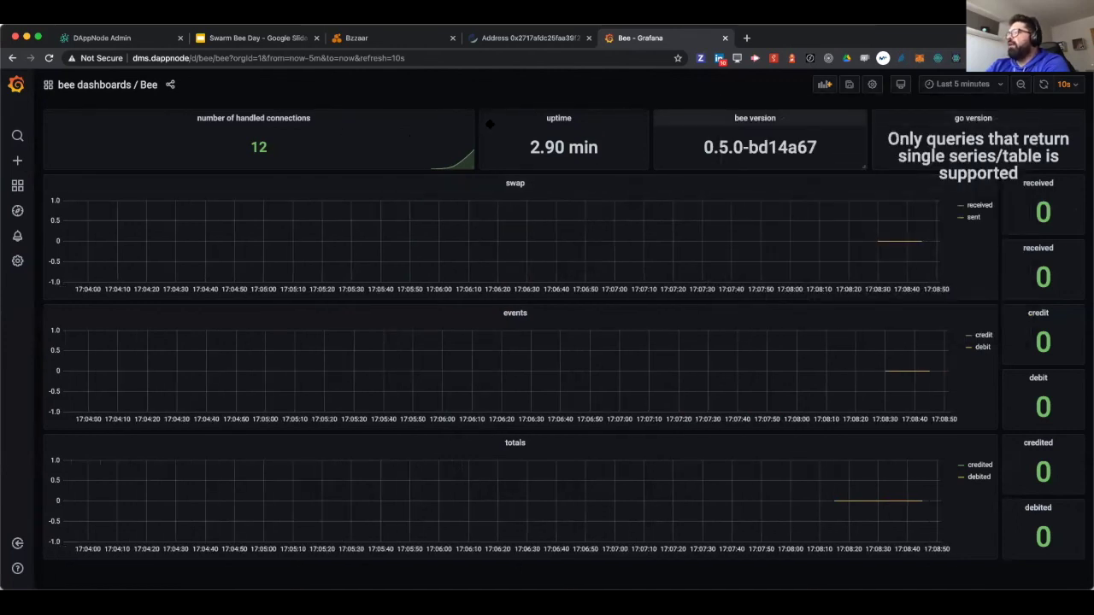